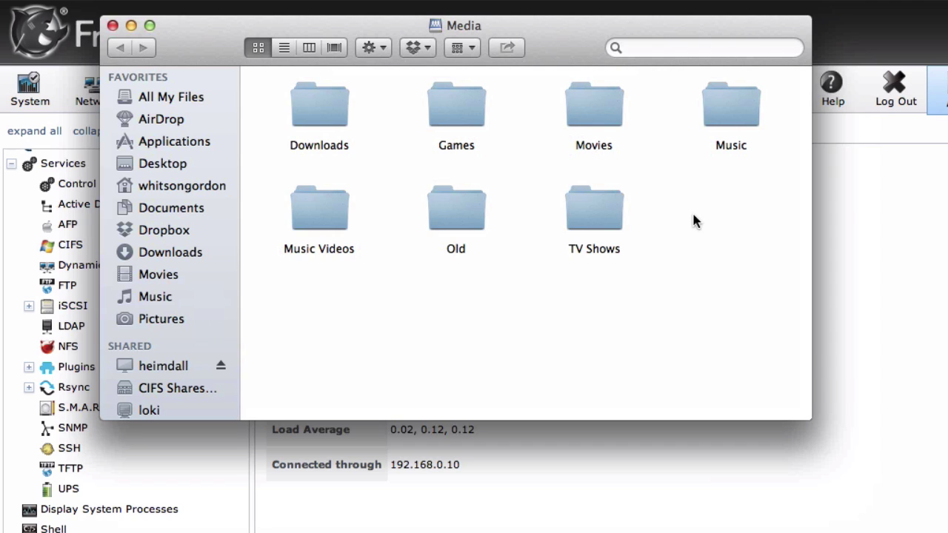
Create a new folder named Plugins inside the Media folder
right_click(694, 216)
left_click(697, 220)
type("P")
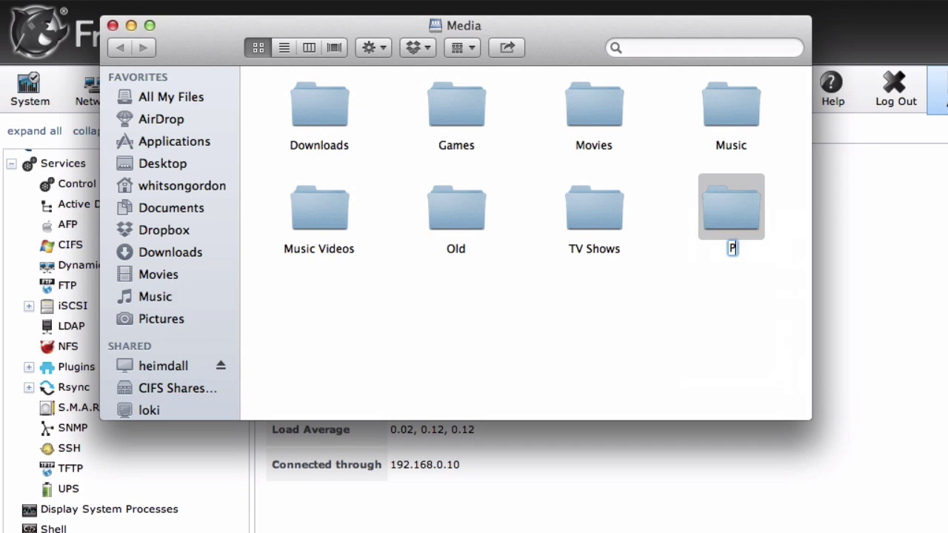
type("lugins")
key("Return")
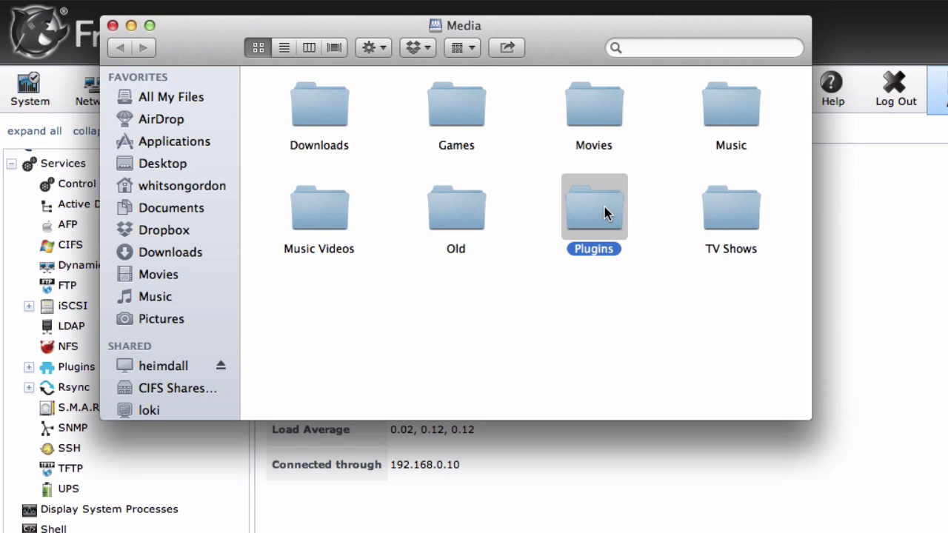
Inside Plugins, create two subfolders named jail and software
double_click(604, 212)
right_click(342, 119)
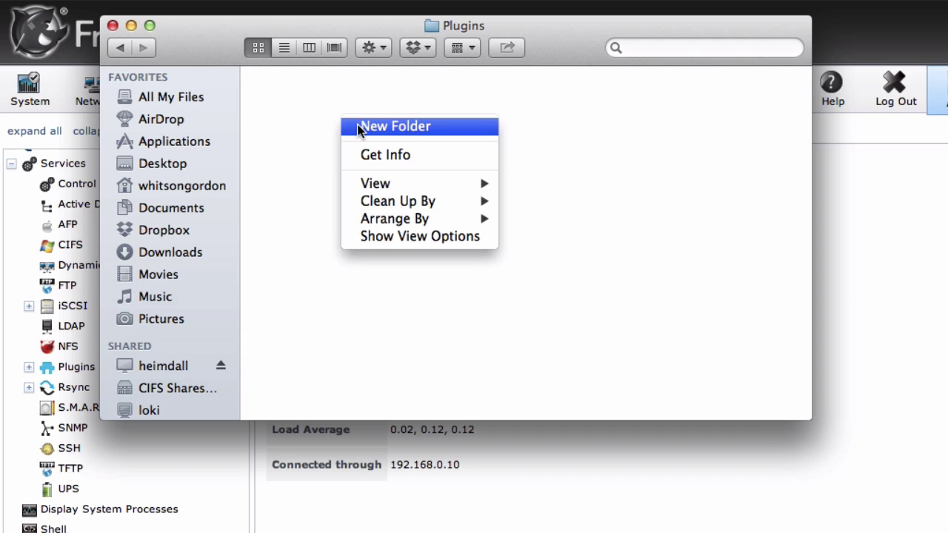
left_click(358, 127)
type("jail")
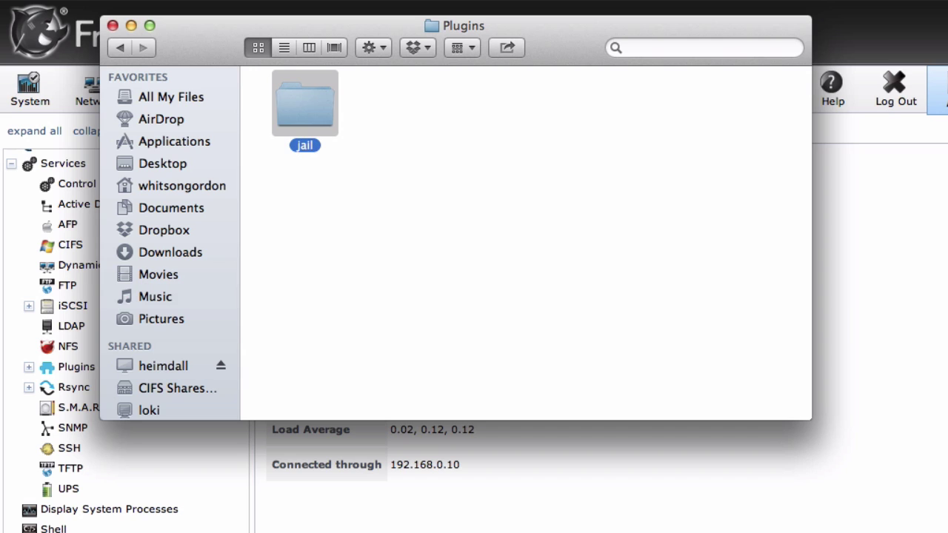
left_click(441, 128)
right_click(441, 127)
left_click(447, 139)
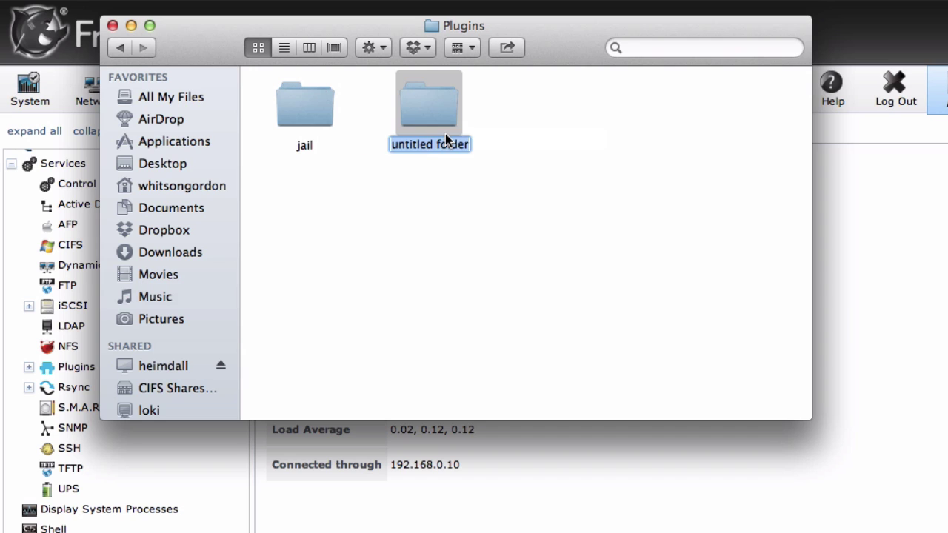
type("software")
key("Return")
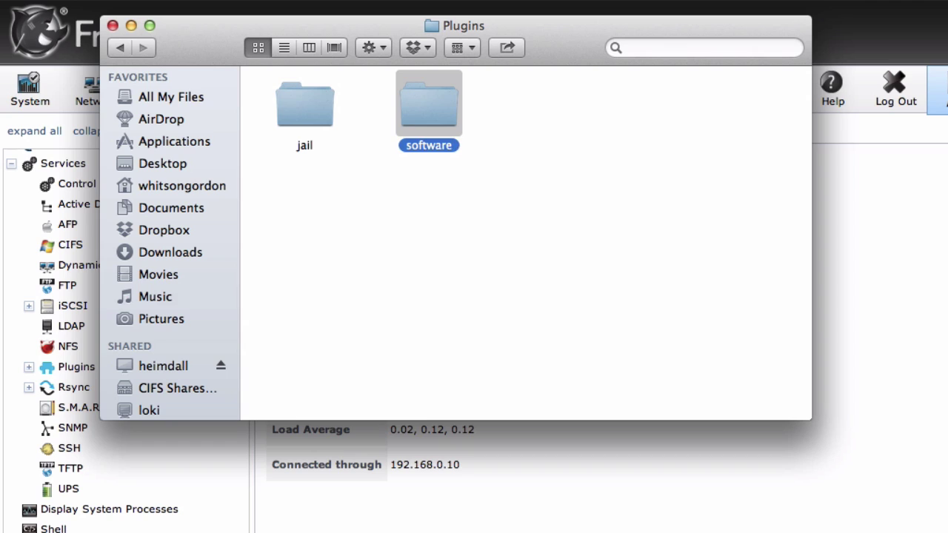
left_click(466, 178)
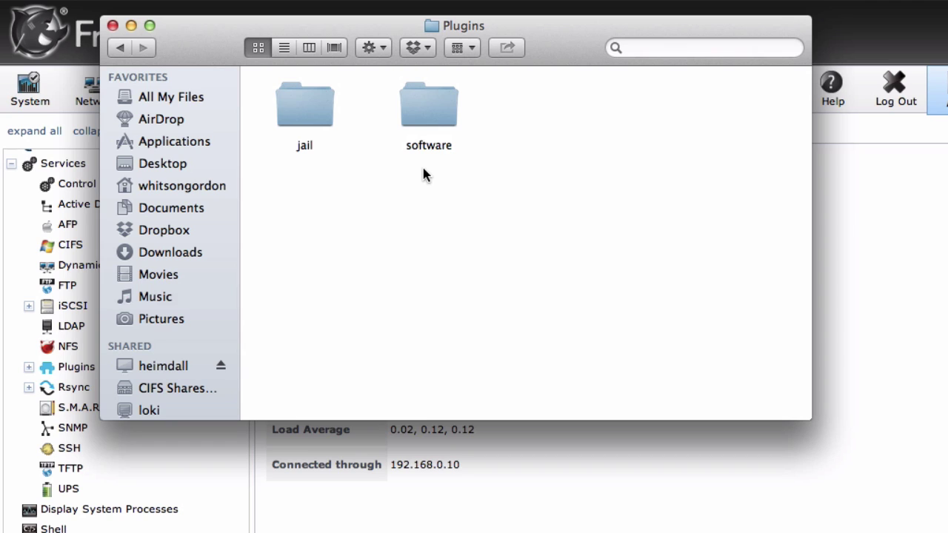
Apply the 755 permissions of /mnt/Media recursively to every file and folder inside it
left_click(112, 25)
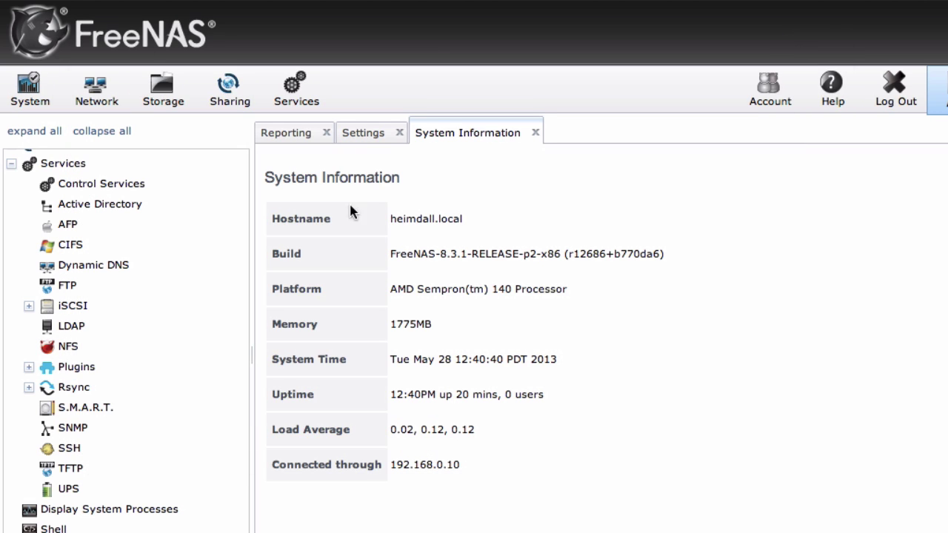
scroll(121, 300, "up", 5)
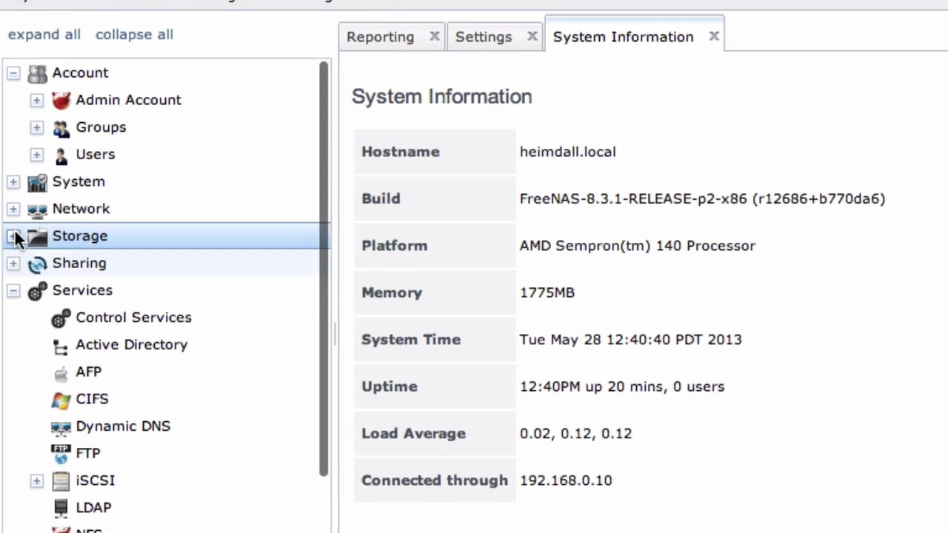
left_click(14, 236)
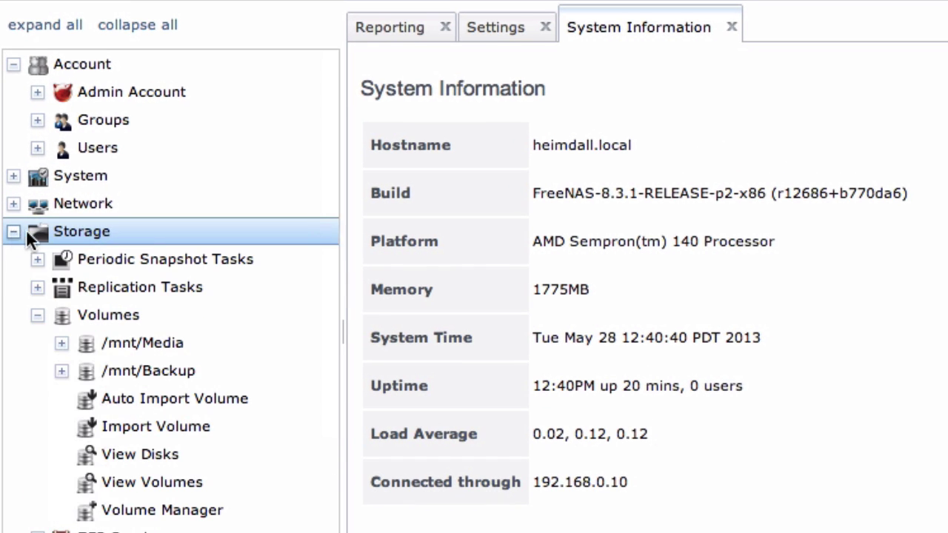
double_click(115, 341)
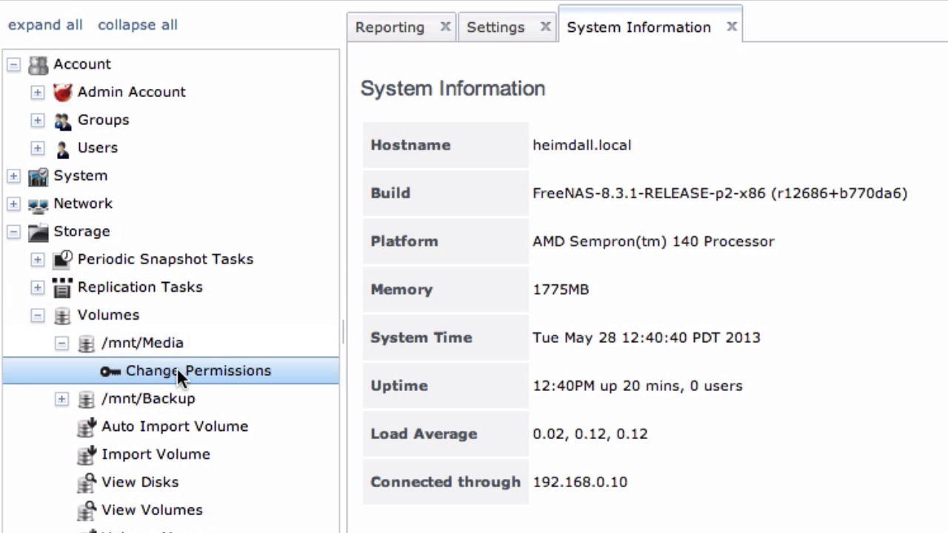
left_click(177, 367)
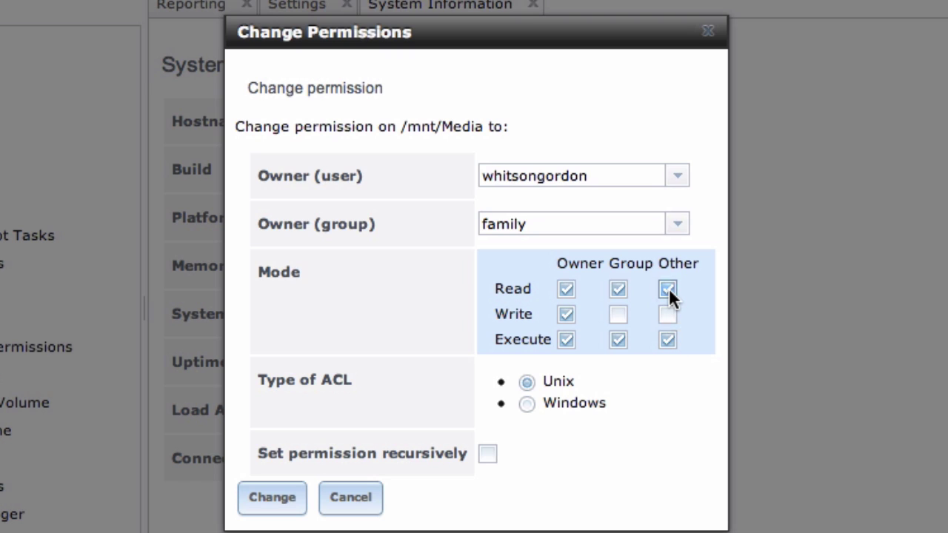
left_click(486, 454)
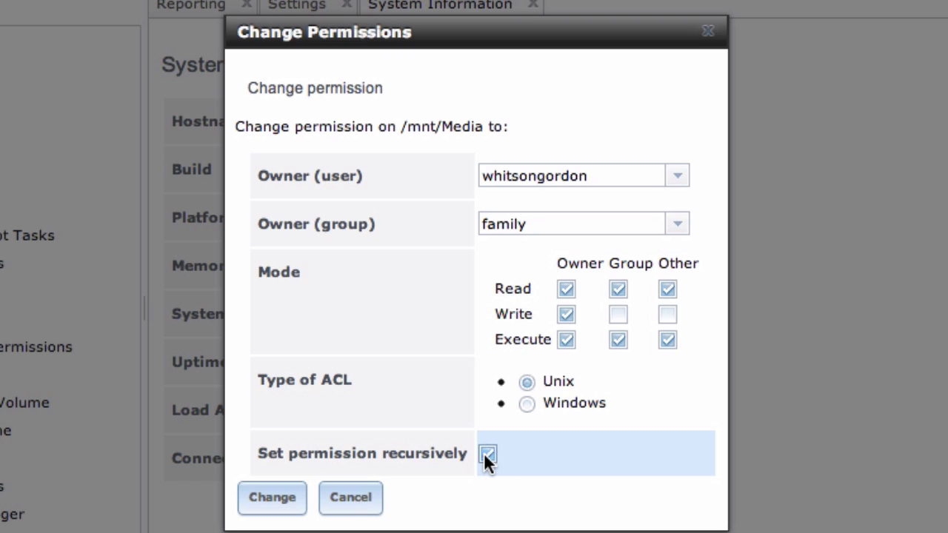
left_click(272, 497)
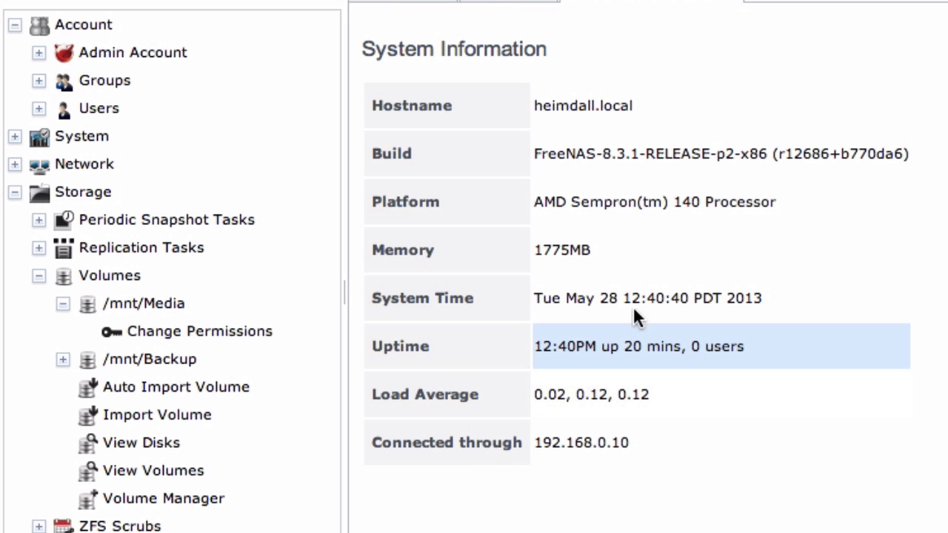
Open plugin Settings and accept /mnt/Media as the temporary PBI location
left_click(15, 192)
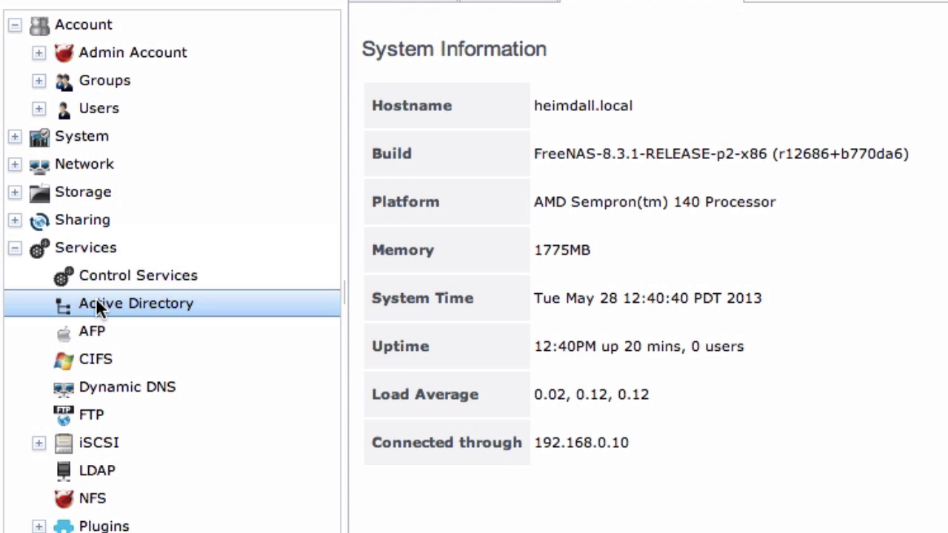
scroll(95, 297, "down", 4)
left_click(39, 361)
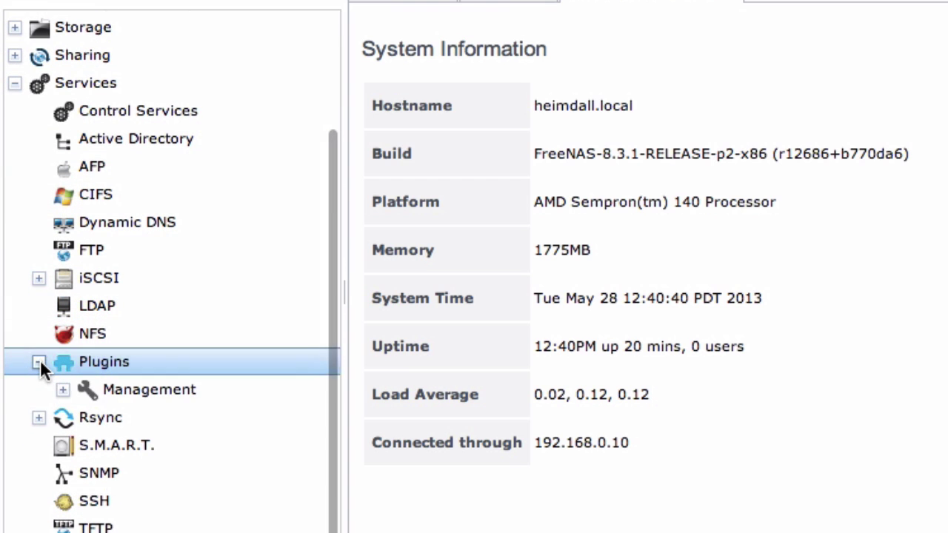
left_click(110, 389)
left_click(137, 410)
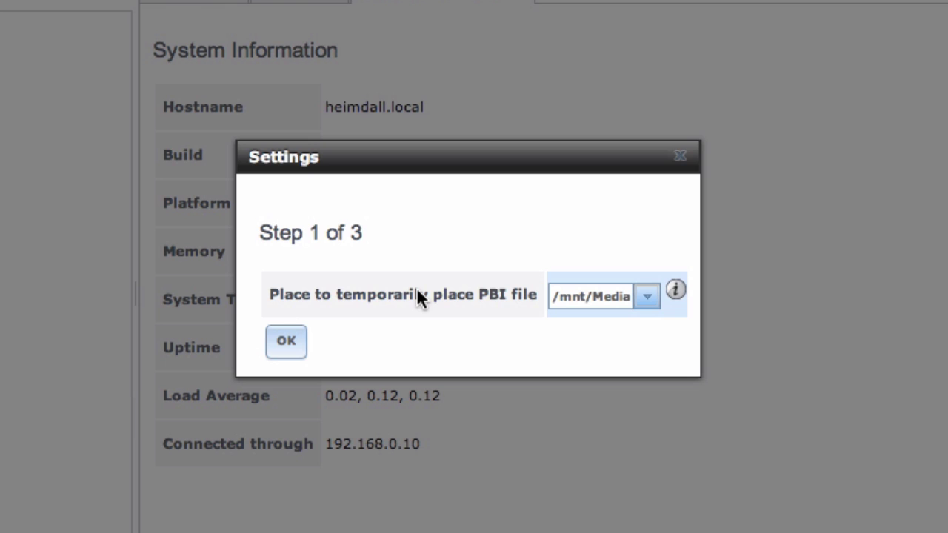
left_click(285, 344)
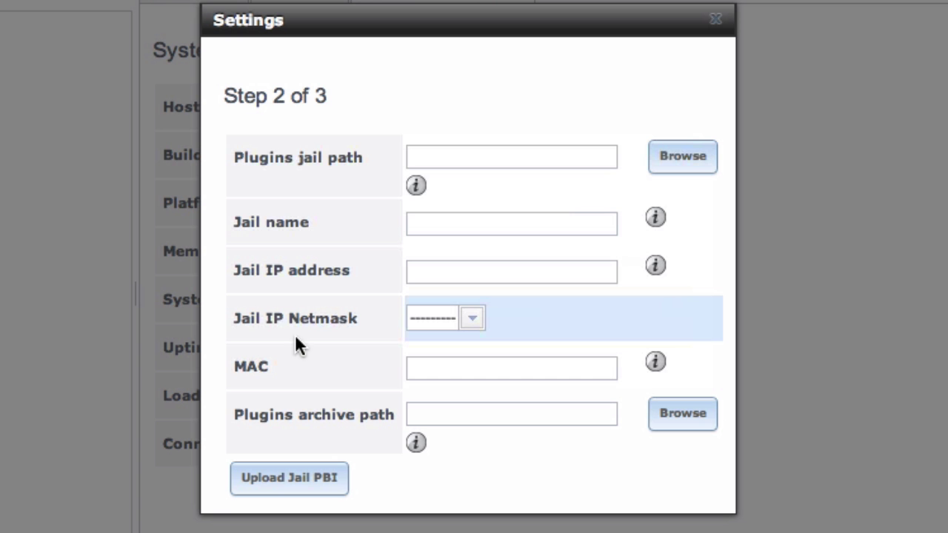
Set the plugins jail path to /mnt/Media/Plugins/jail
left_click(684, 162)
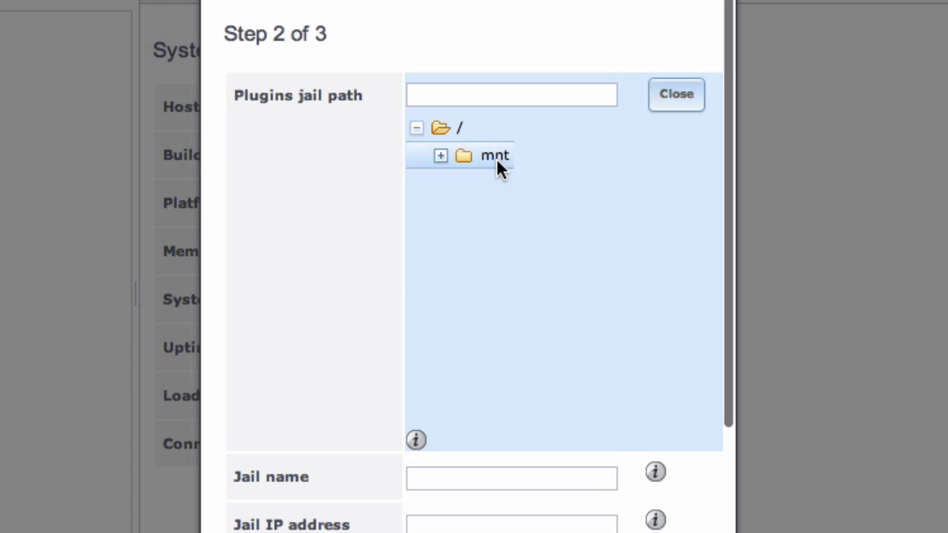
left_click(496, 157)
left_click(441, 156)
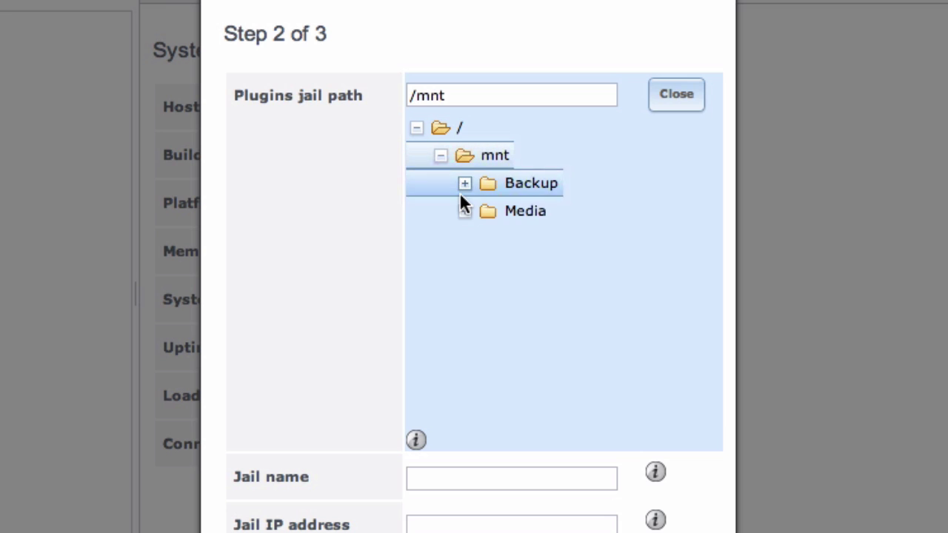
left_click(465, 211)
scroll(475, 248, "down", 3)
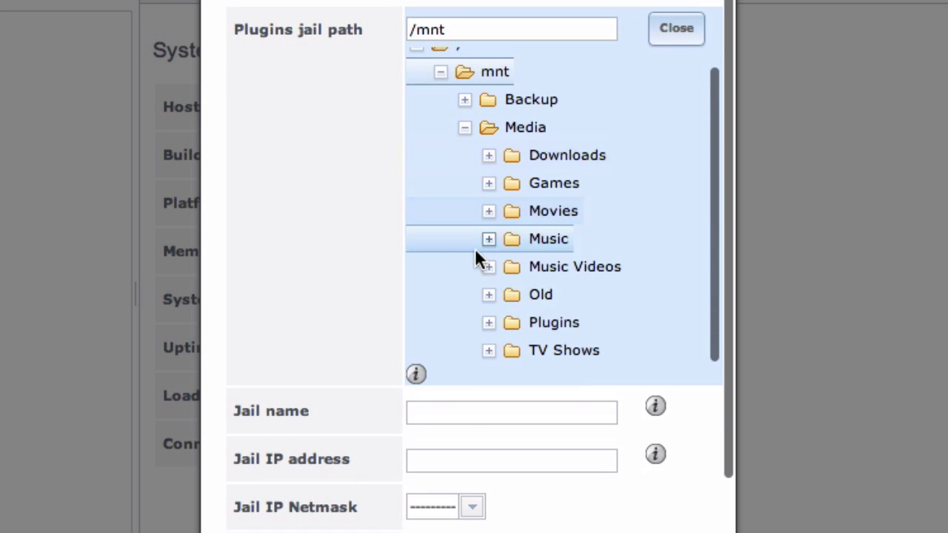
left_click(487, 321)
left_click(546, 347)
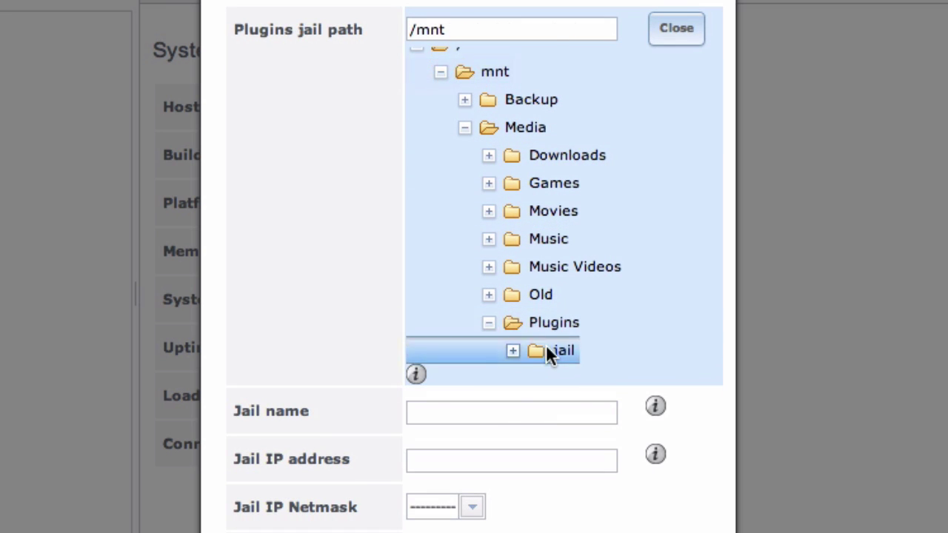
Set the plugins archive path to /mnt/Media/Plugins/software
left_click(675, 29)
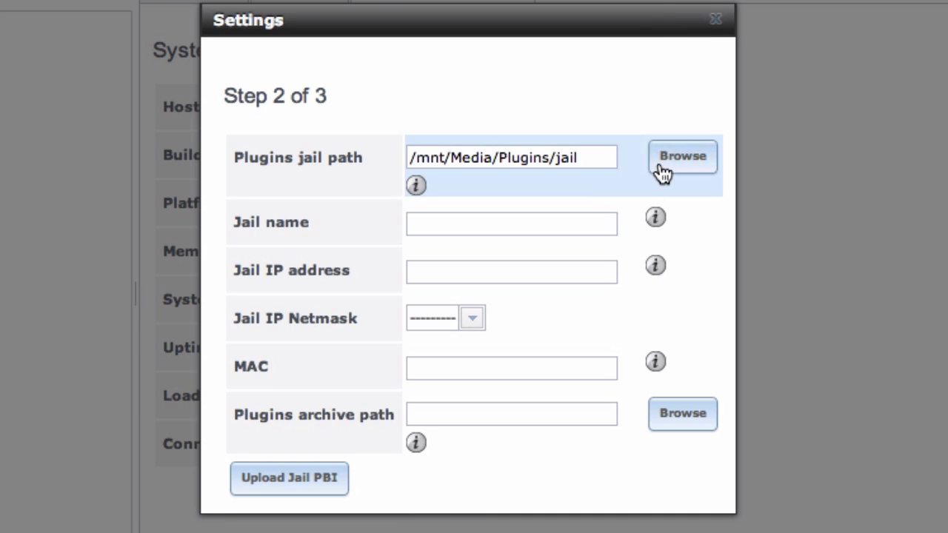
left_click(667, 412)
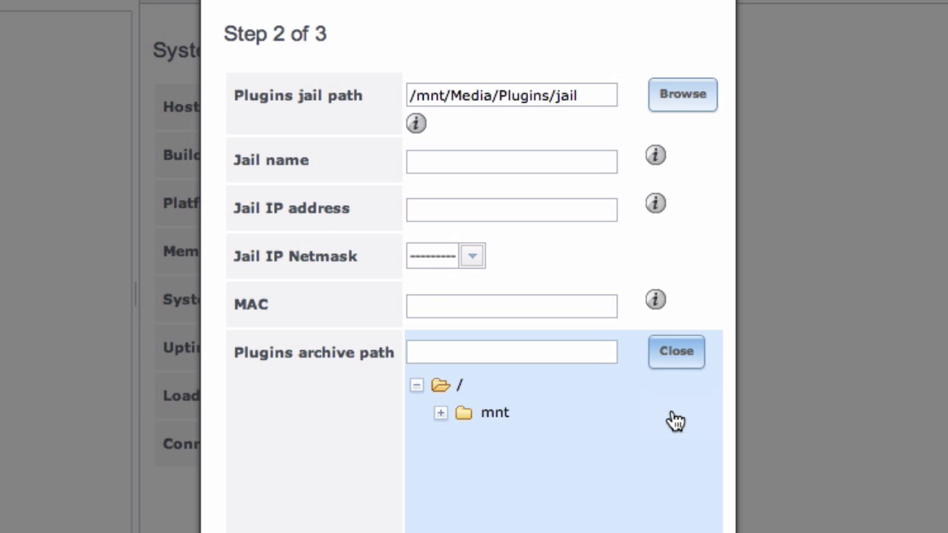
left_click(441, 412)
left_click(463, 435)
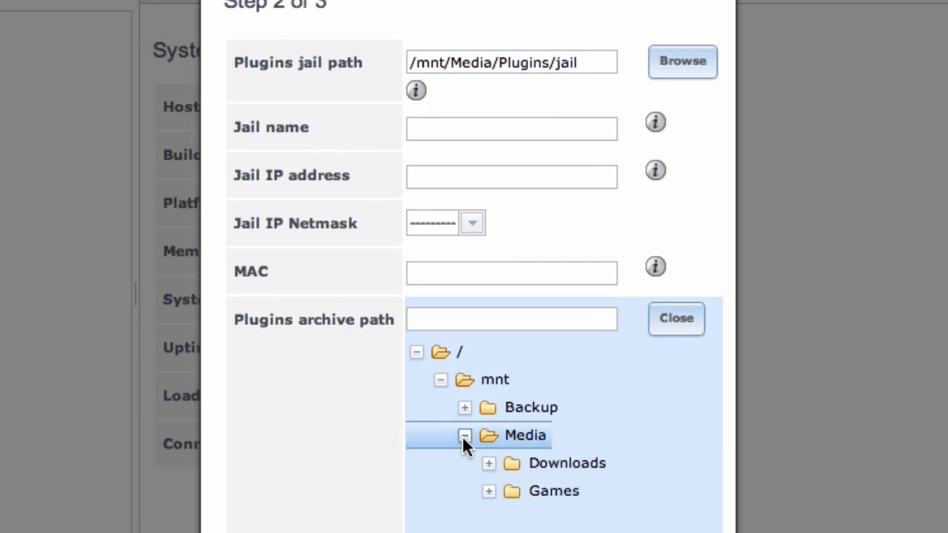
left_click(489, 454)
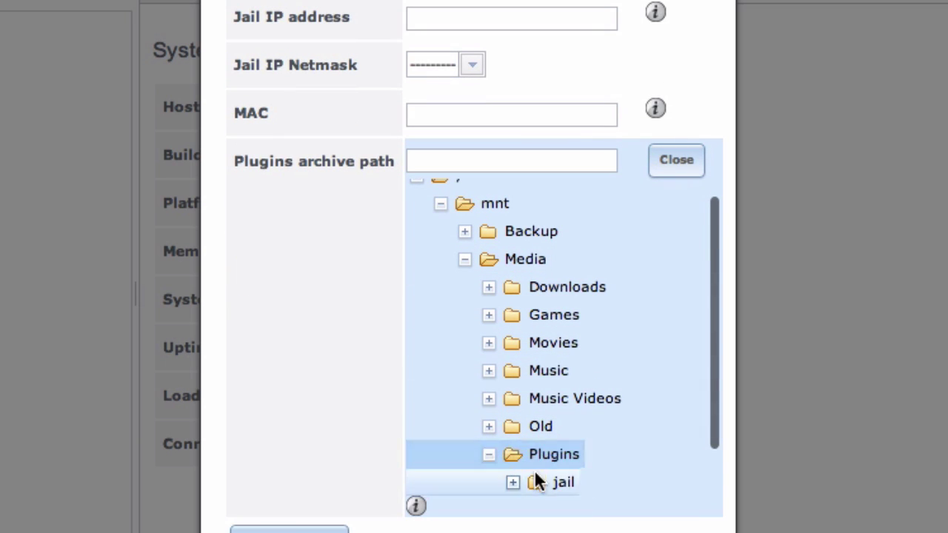
left_click(548, 485)
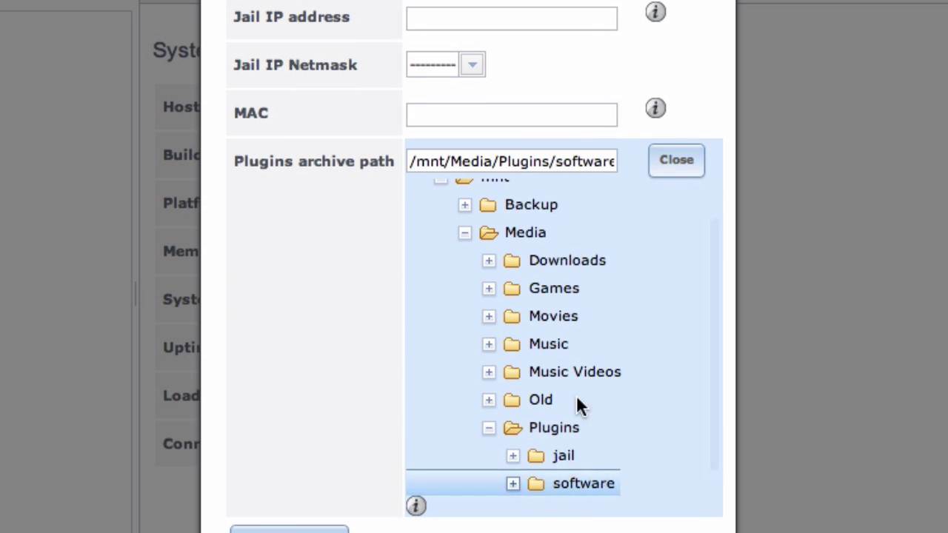
left_click(681, 172)
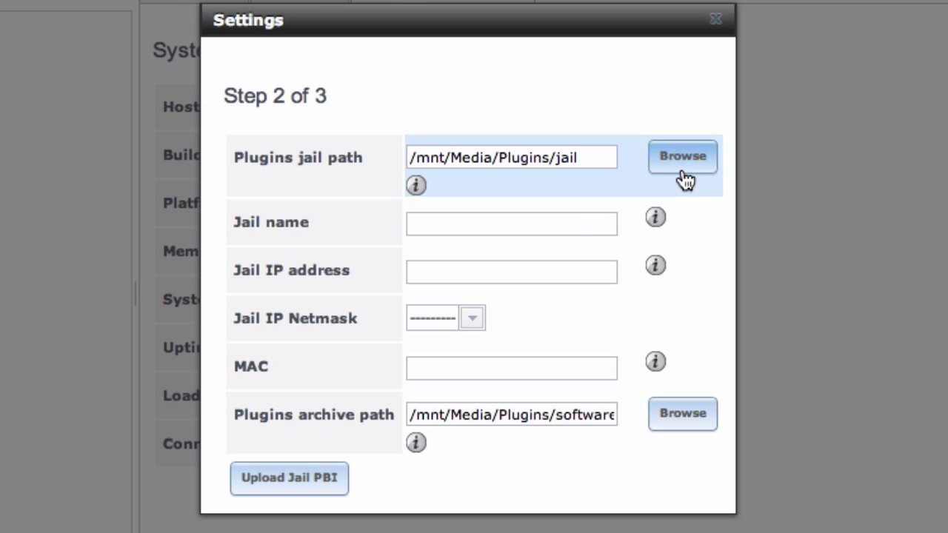
Name the jail software with IP 192.168.0.20 and a /24 netmask
left_click(542, 225)
type("sof")
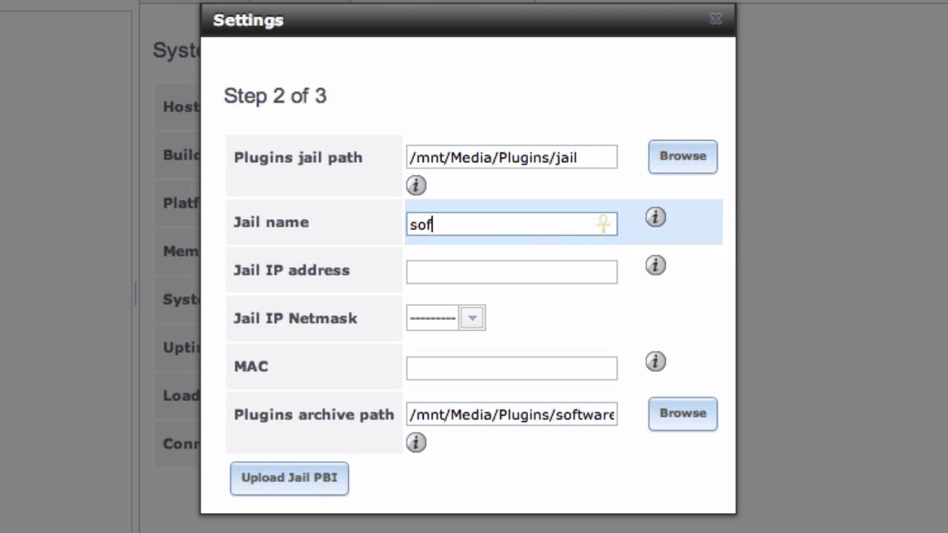
type("tware")
key("Tab")
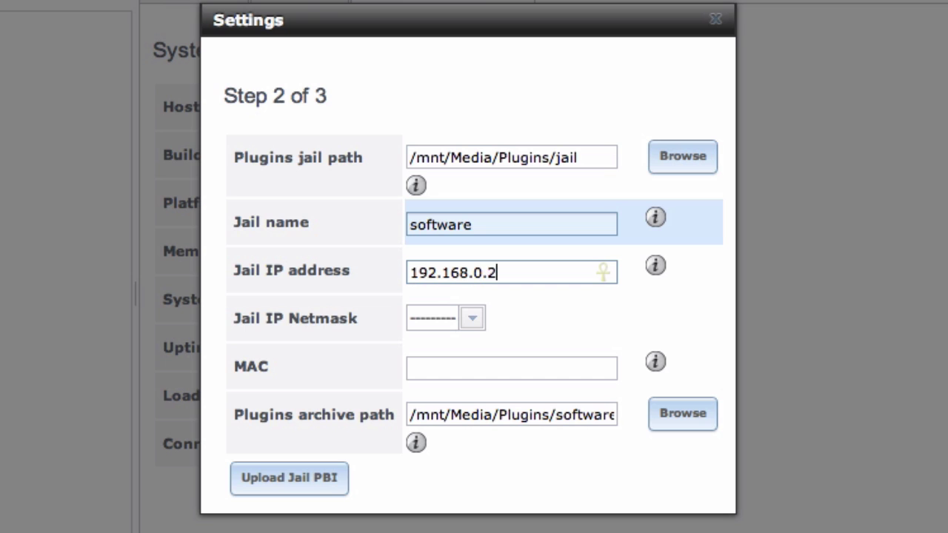
left_click(473, 318)
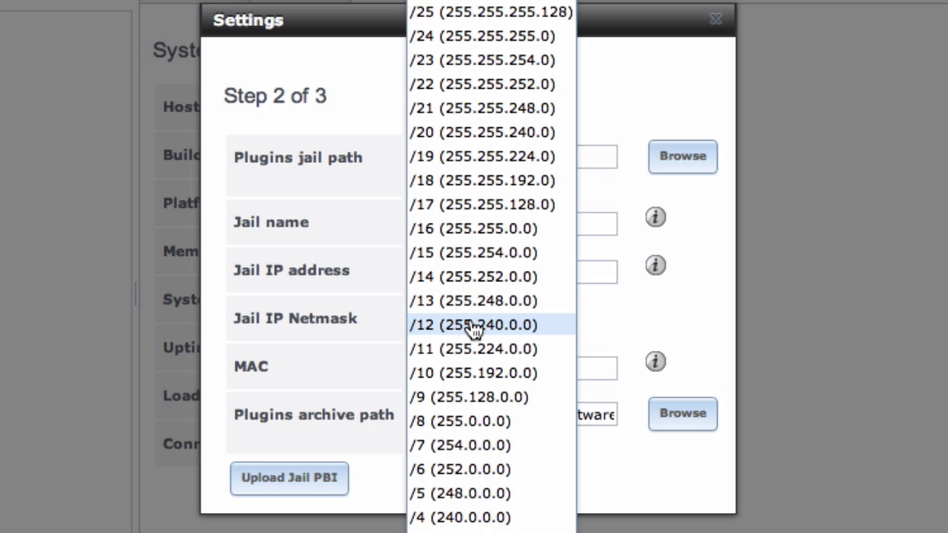
left_click(496, 37)
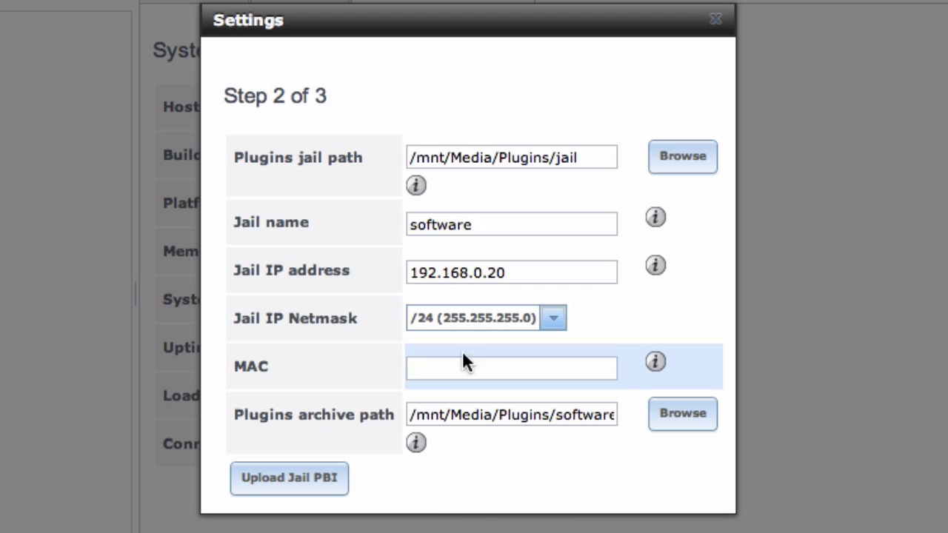
Upload FreeNAS-8.3.1-RELEASE-p2-x86.Plugins_Jail.pbi from the Desktop as the jail image
left_click(289, 480)
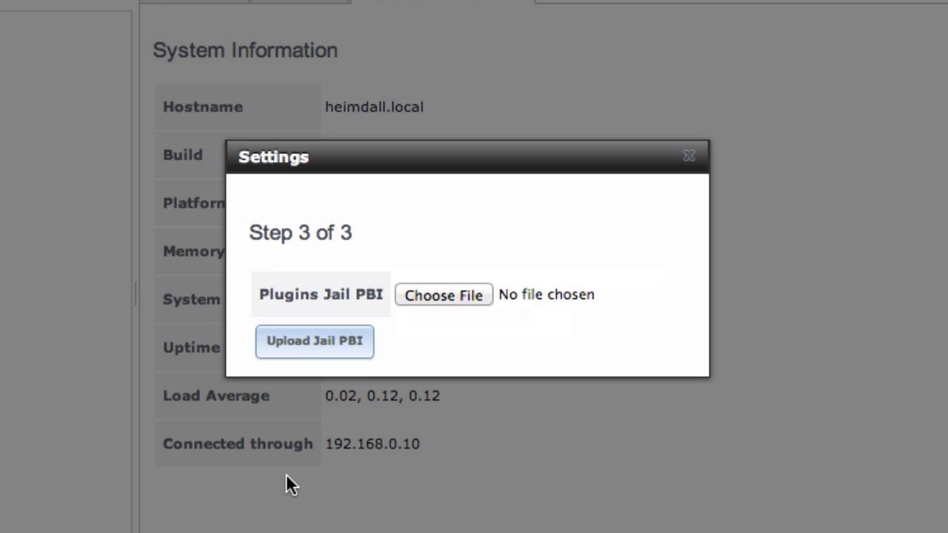
left_click(439, 296)
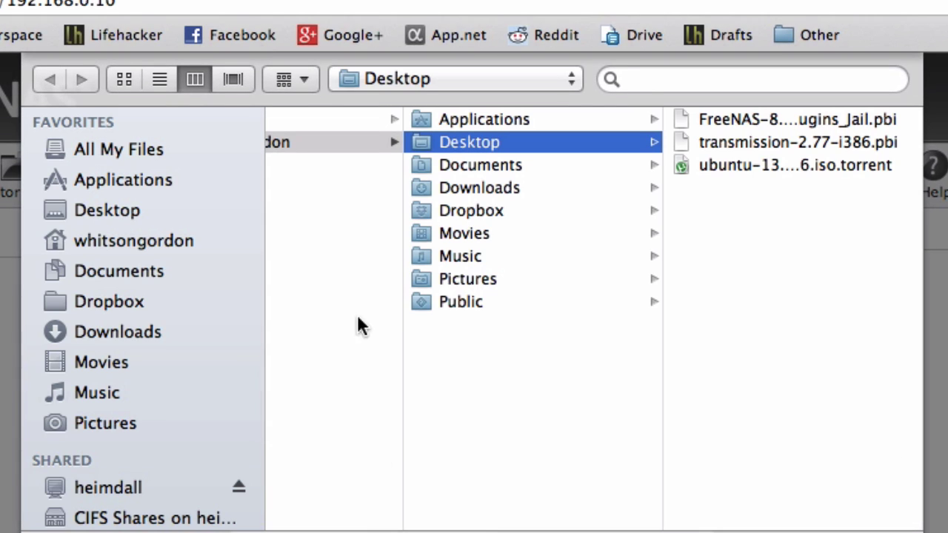
left_click(789, 118)
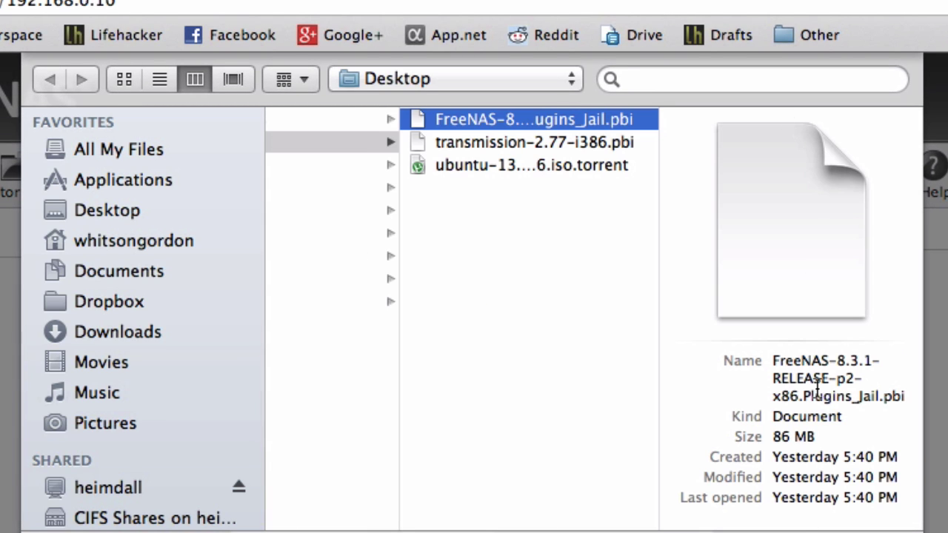
key("Return")
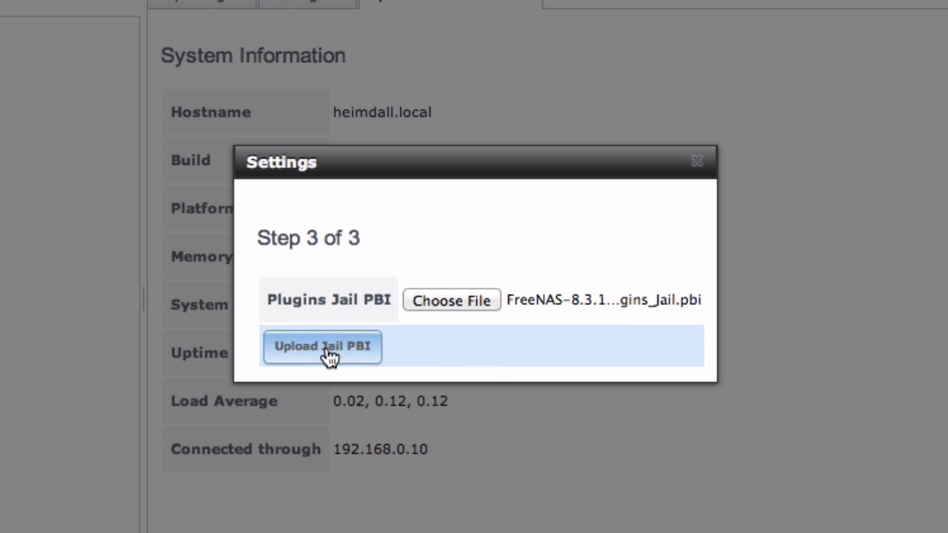
left_click(323, 346)
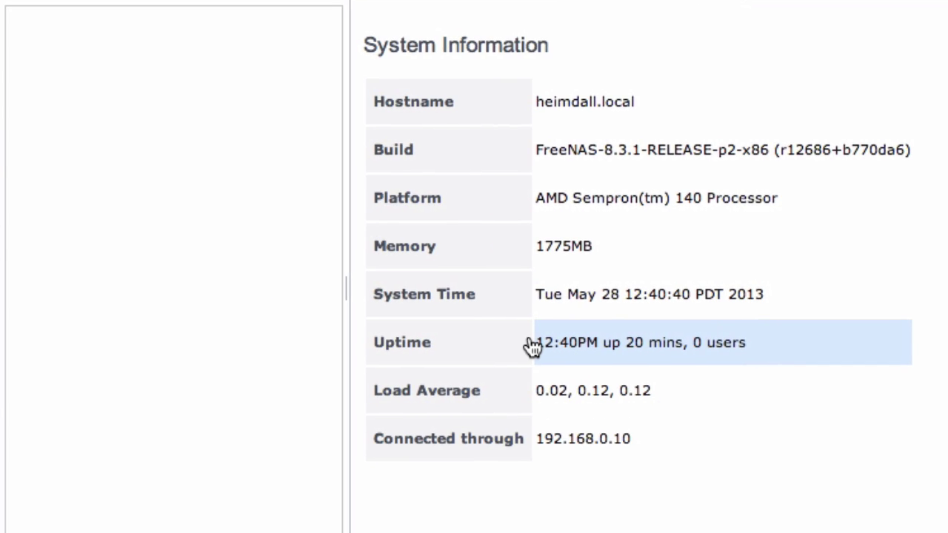
Switch the Plugins service to ON in Control Services
left_click(148, 495)
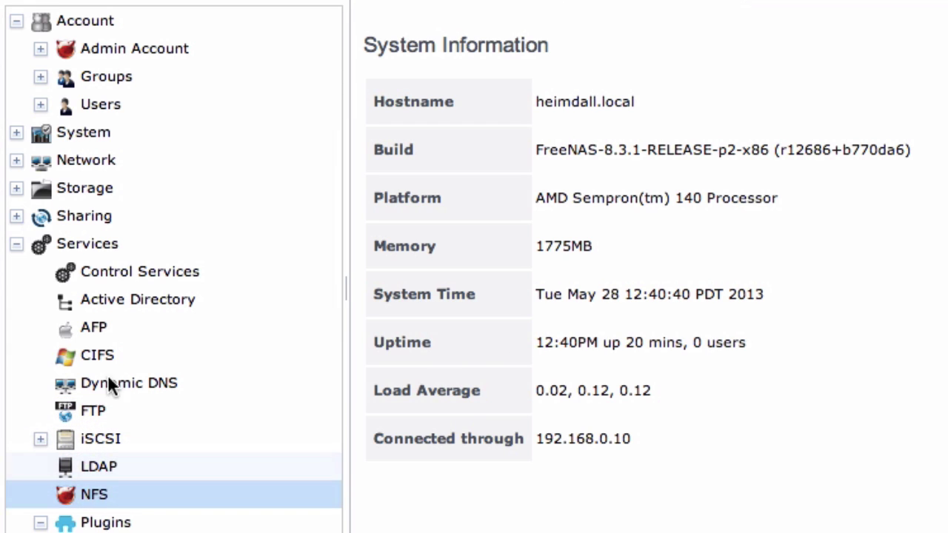
left_click(103, 278)
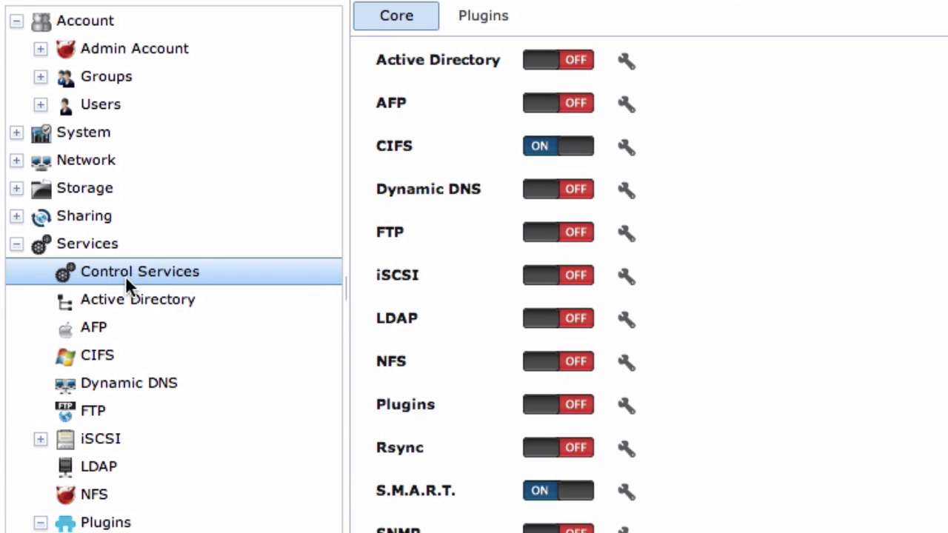
left_click(557, 412)
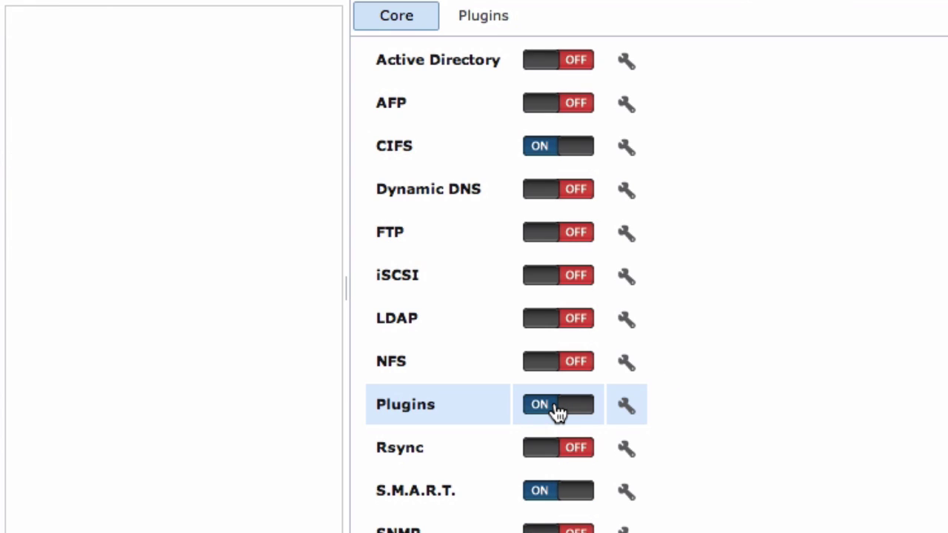
Install the Transmission plugin by uploading transmission-2.77-i386.pbi
left_click(490, 34)
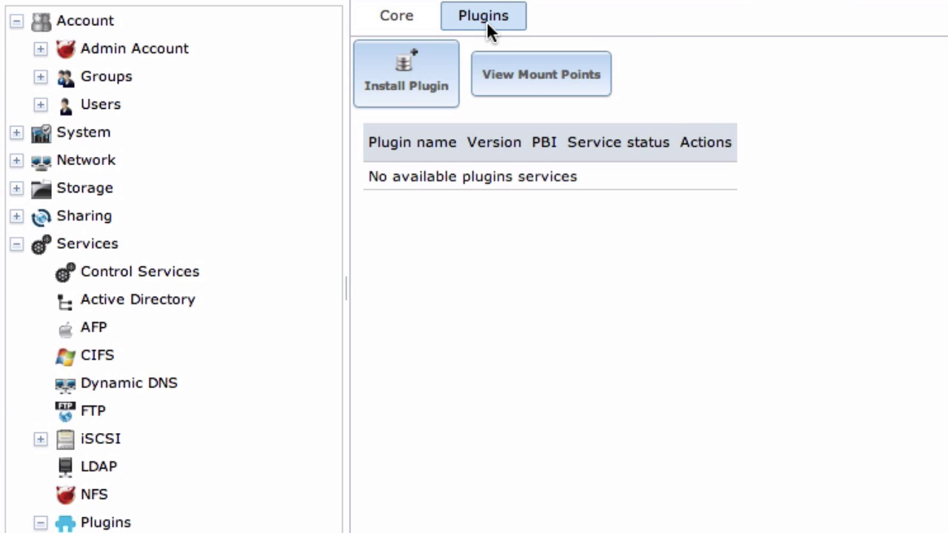
left_click(385, 84)
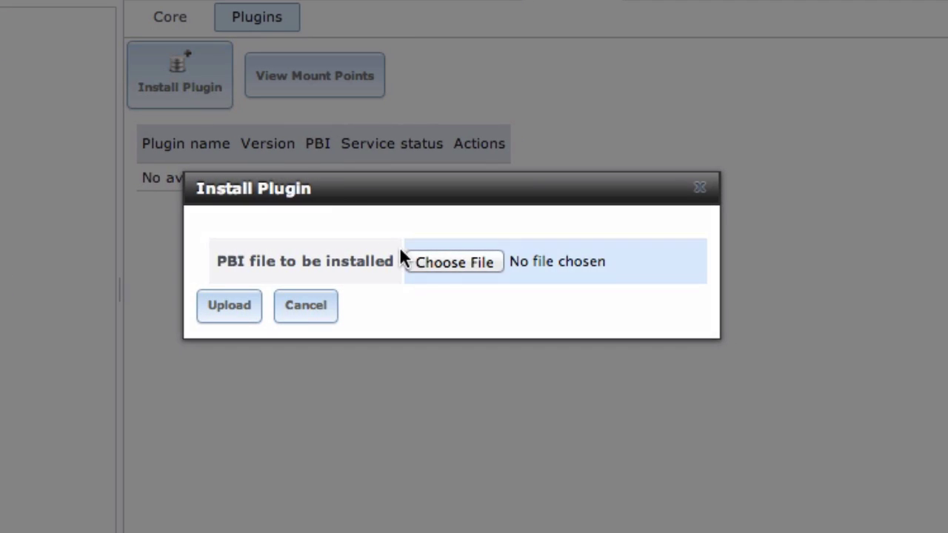
left_click(632, 266)
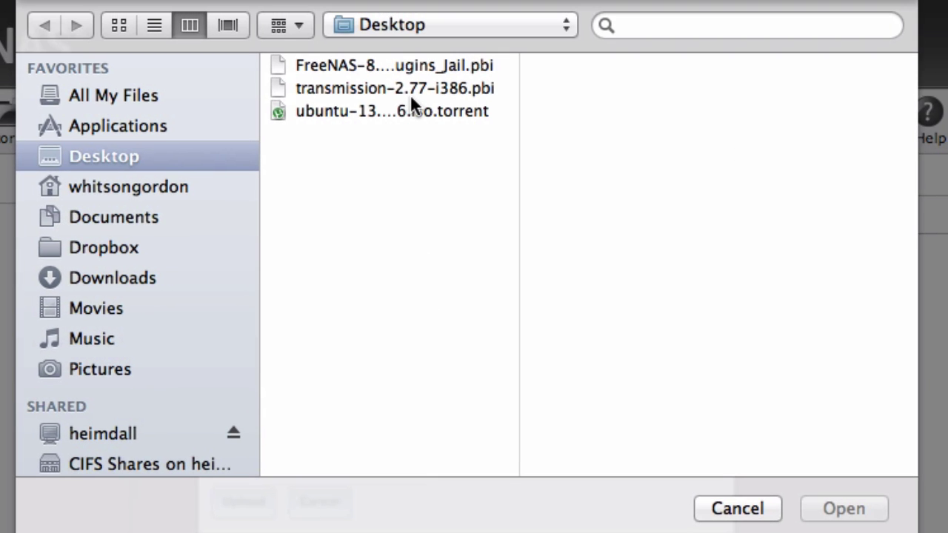
left_click(384, 87)
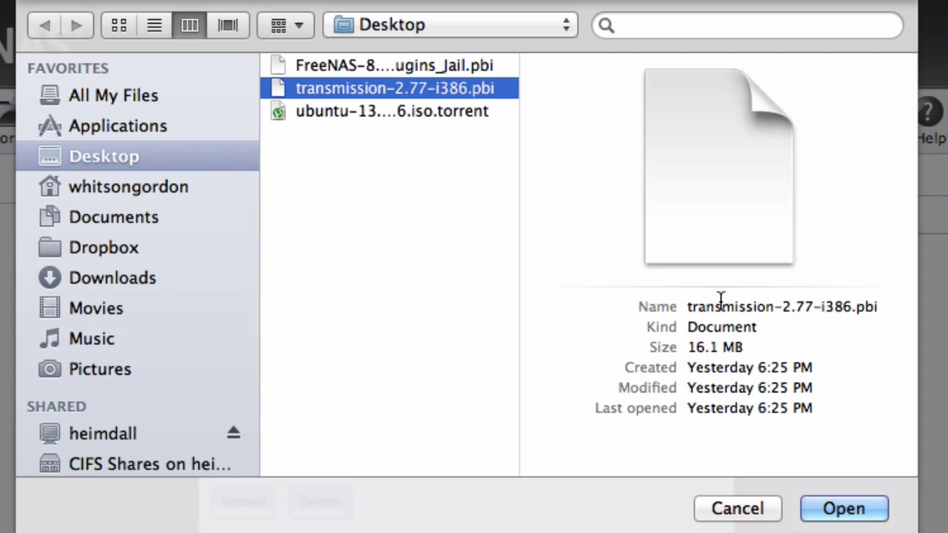
left_click(837, 507)
left_click(259, 329)
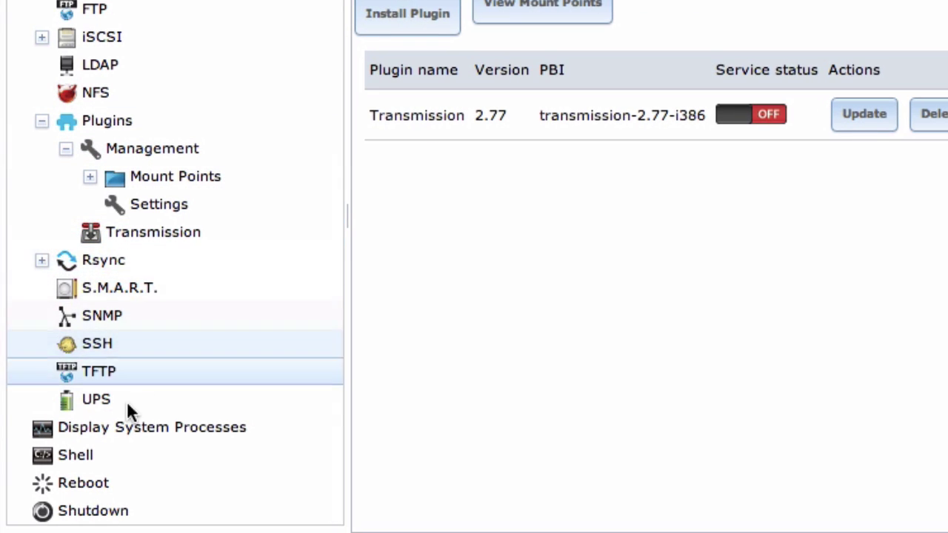
In the shell, enter jail 1 with 'jexec 1 tcsh' and run 'mkdir /usr/BTDownloads'
left_click(99, 455)
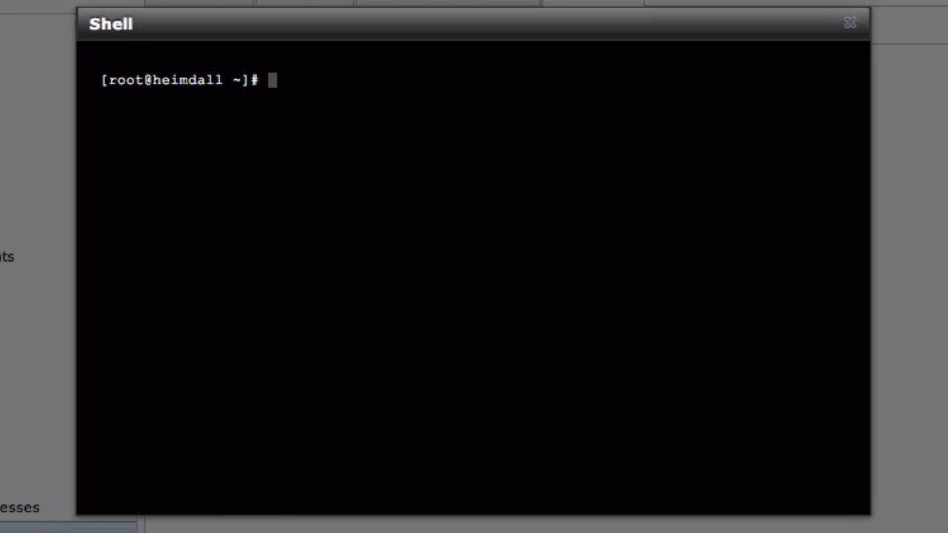
type("jls")
key("Return")
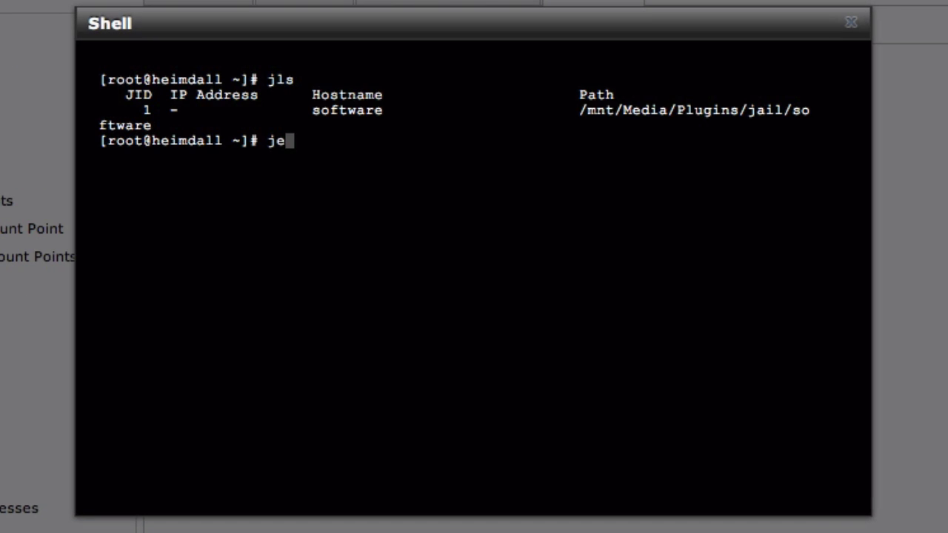
type("jexec 1 tcsh")
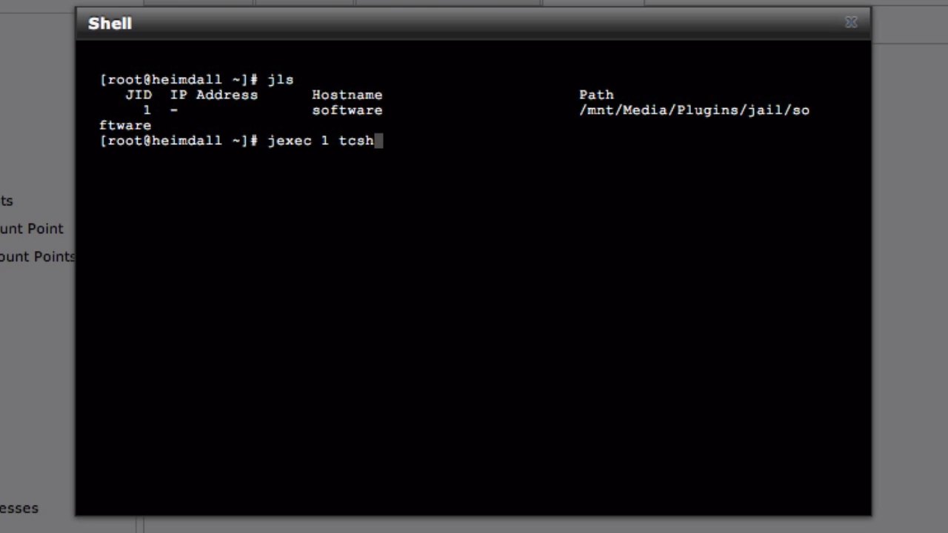
key("Return")
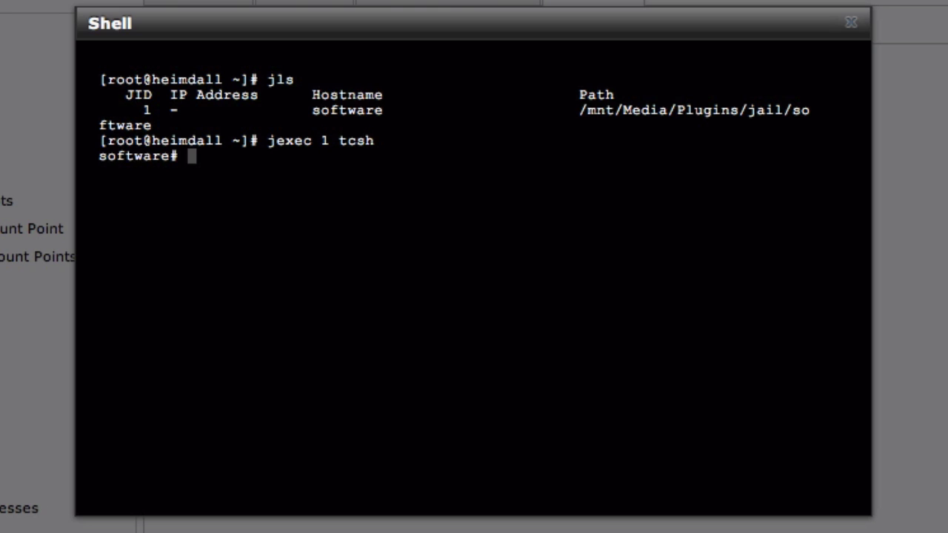
type("mkdir ")
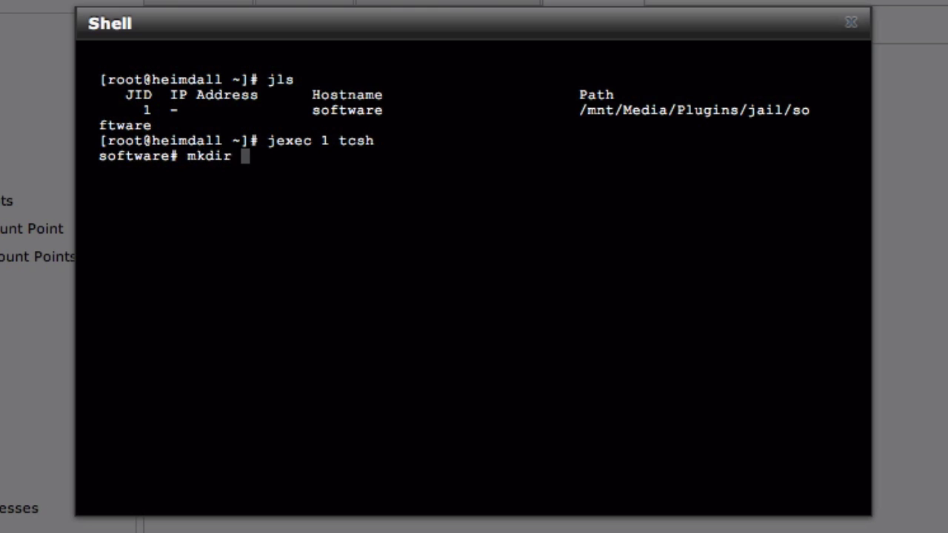
type("/usr/BT")
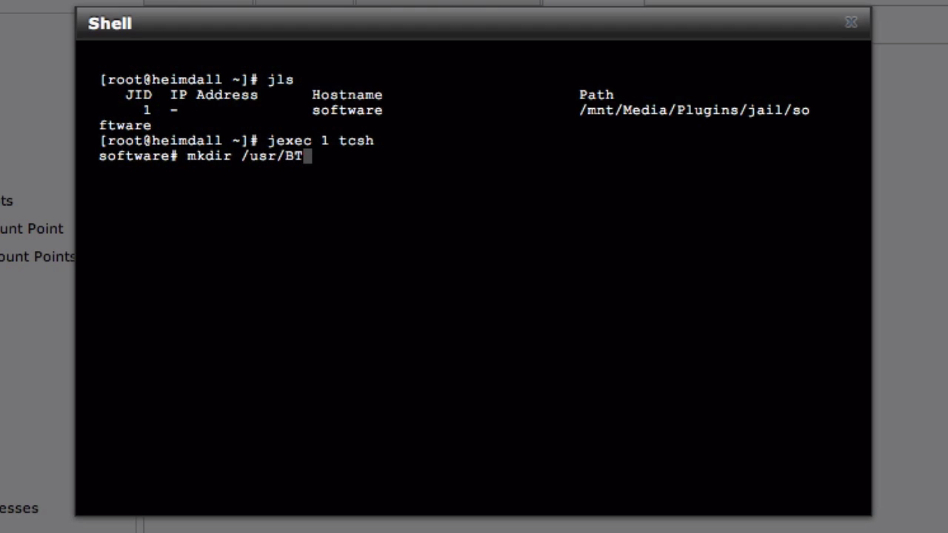
type("Downloads")
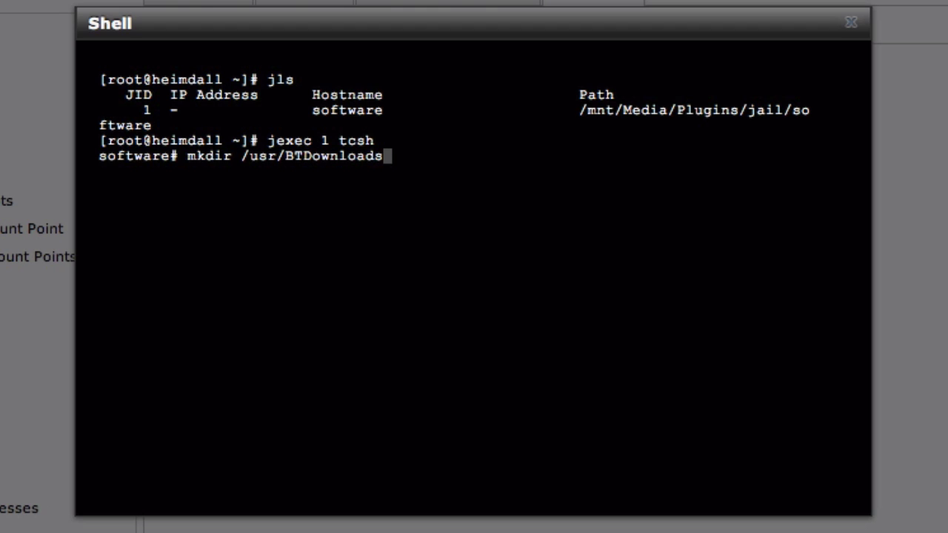
key("Return")
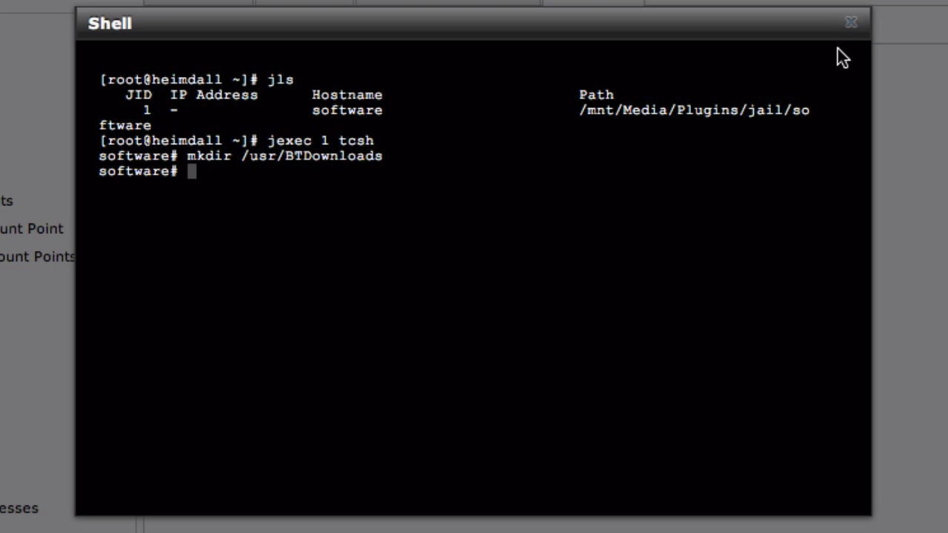
left_click(853, 26)
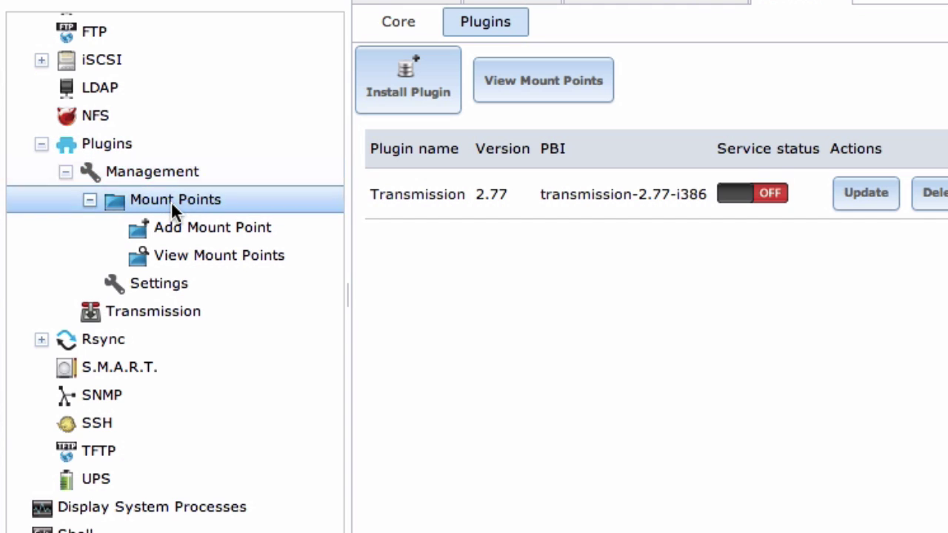
Add a mount point with source folder /mnt/Media/Downloads
left_click(218, 227)
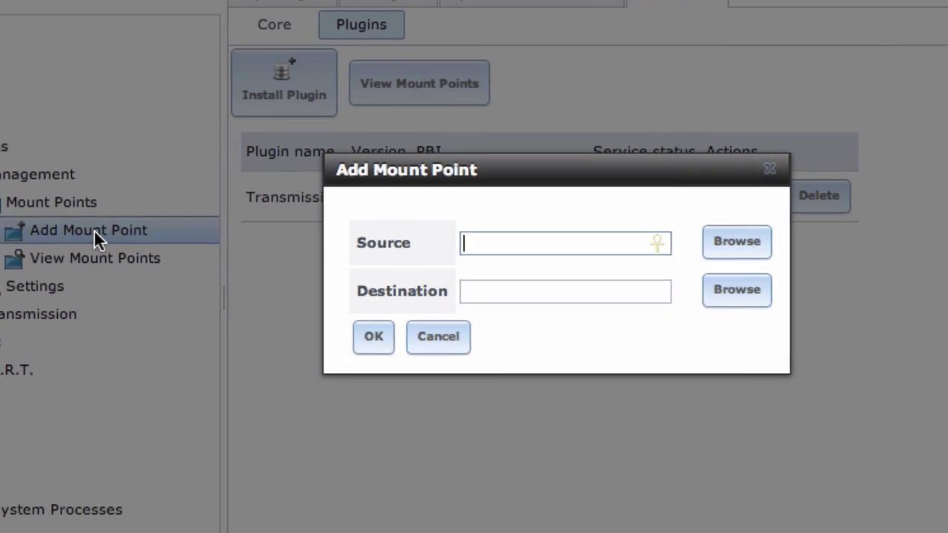
left_click(720, 249)
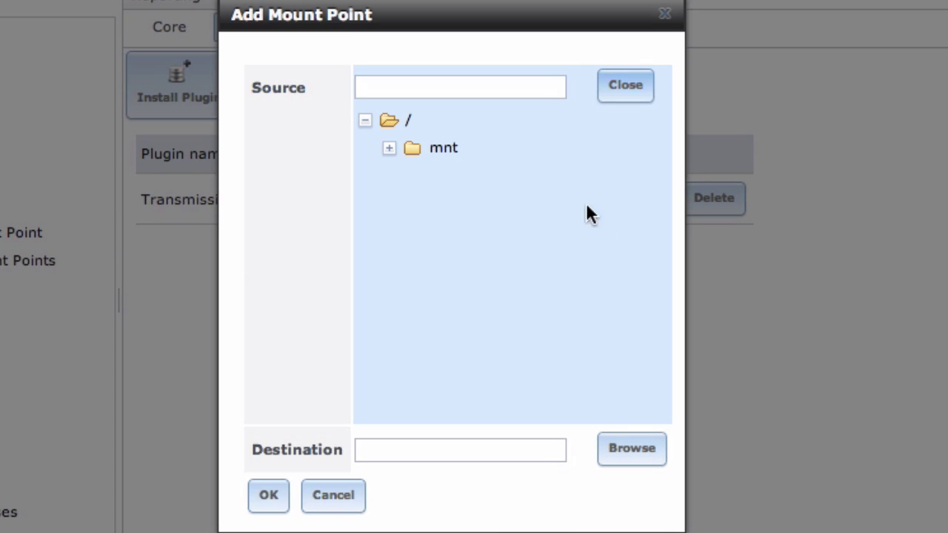
left_click(389, 147)
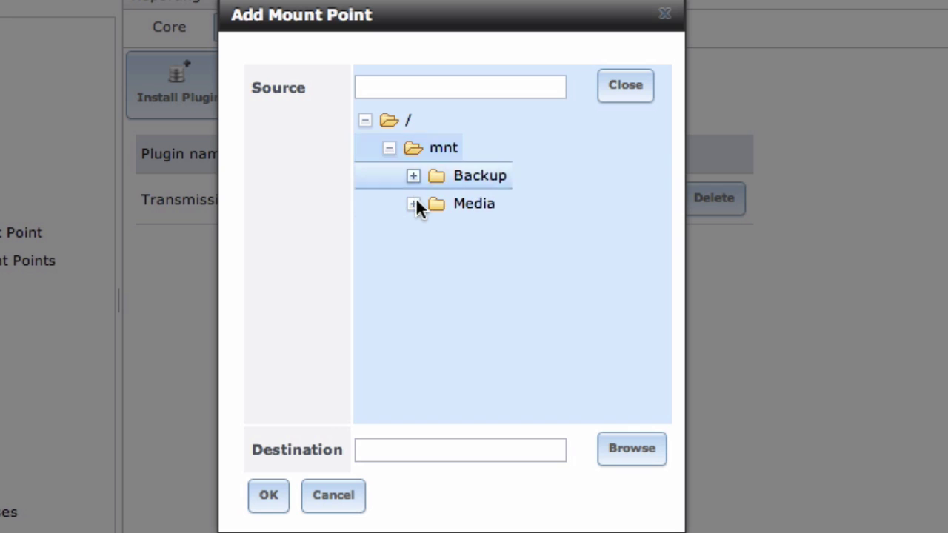
left_click(414, 205)
left_click(492, 230)
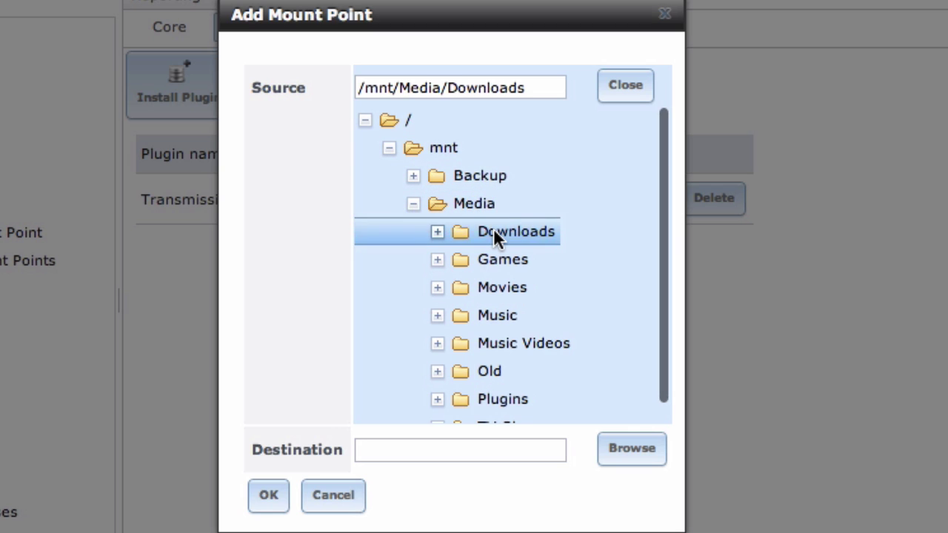
left_click(622, 90)
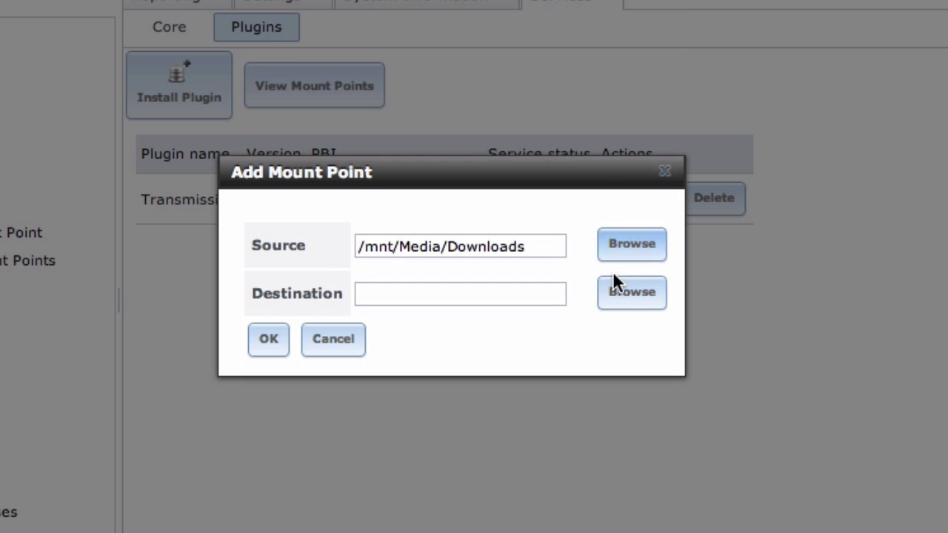
Set the mount destination to /usr/BTDownloads and save the mount point
left_click(619, 294)
scroll(521, 271, "down", 3)
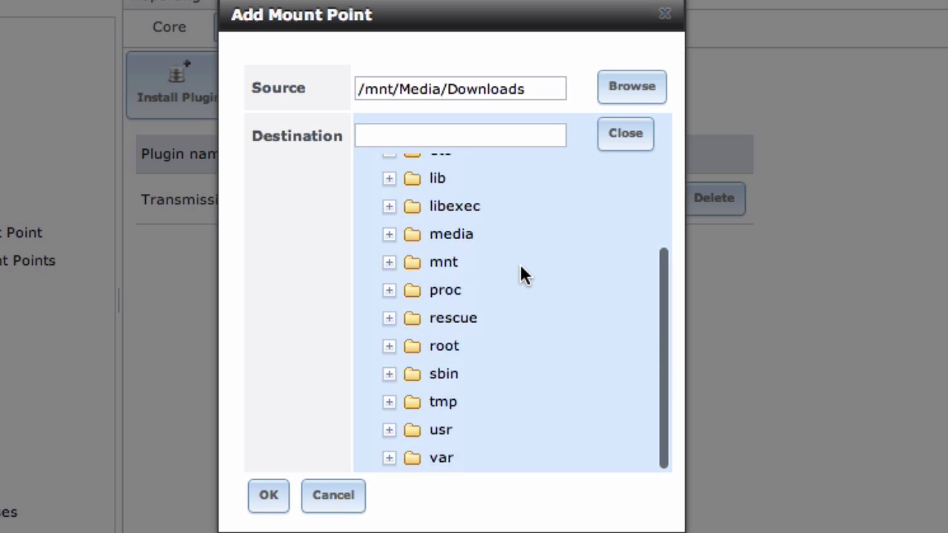
left_click(389, 429)
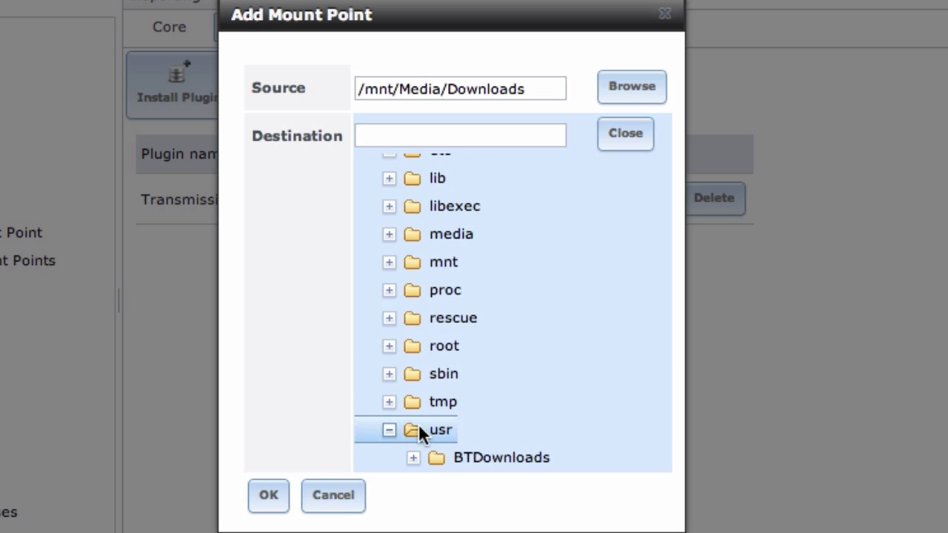
left_click(462, 456)
left_click(622, 137)
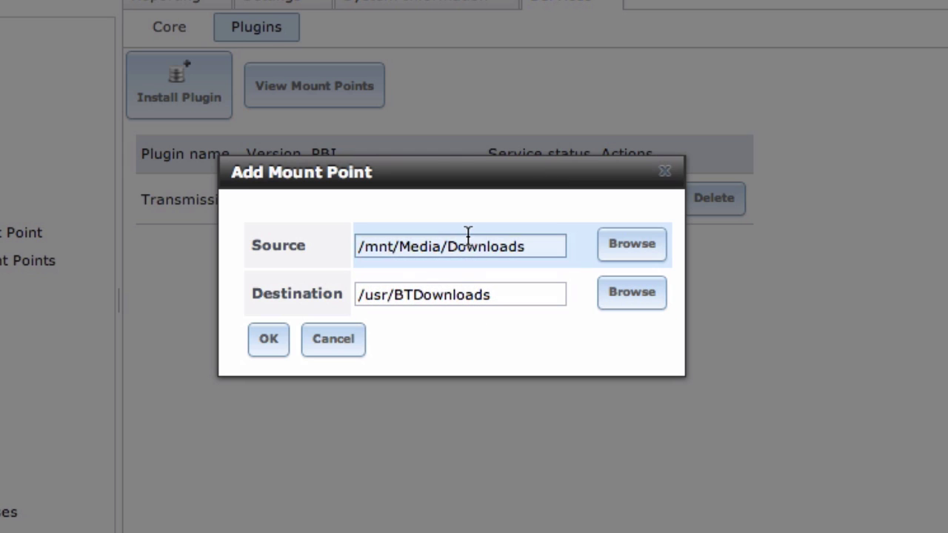
left_click(268, 339)
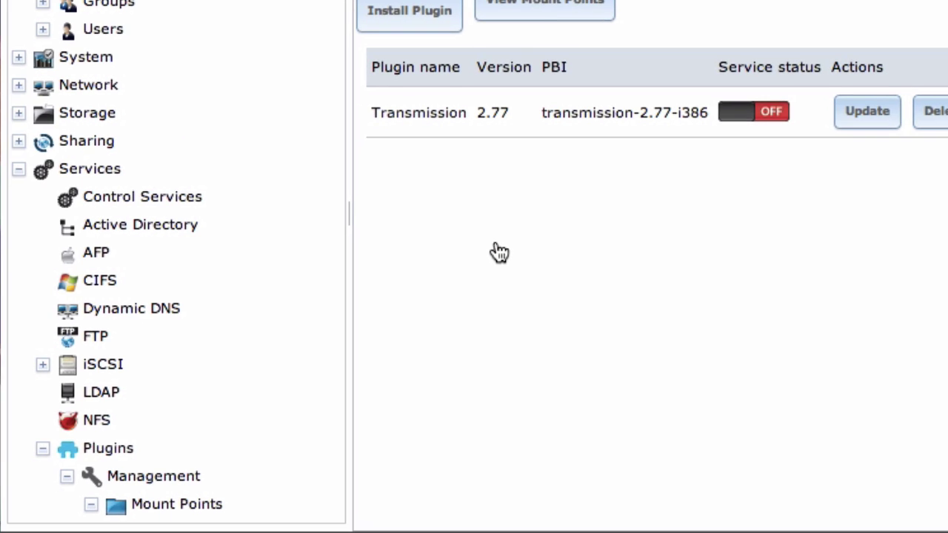
scroll(141, 272, "down", 5)
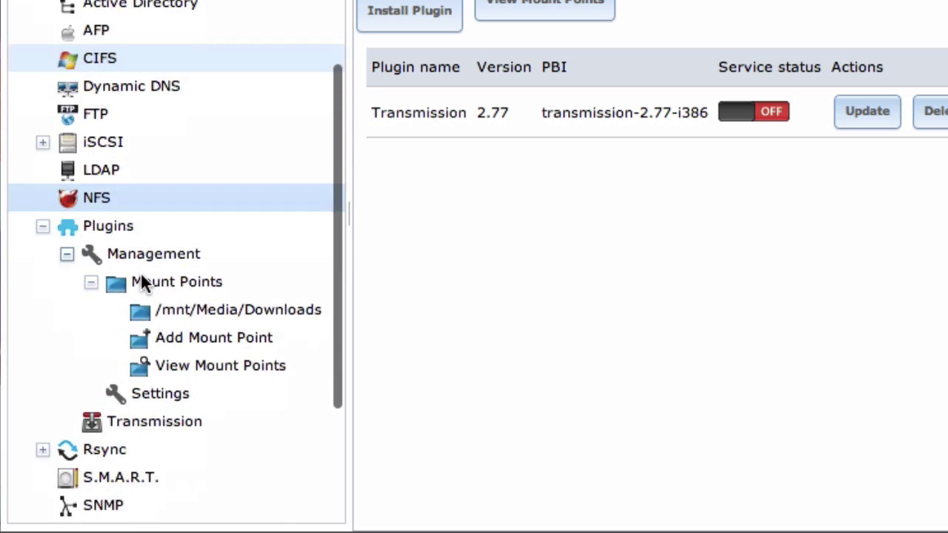
Inside jail 1, run 'chown 1000:transmission /usr/BTDownloads'
left_click(86, 460)
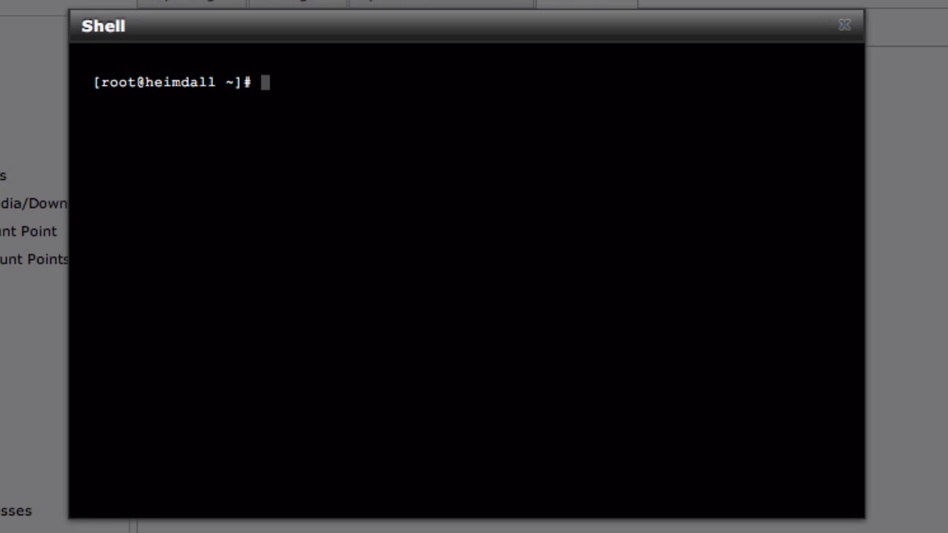
type("jls")
key("Return")
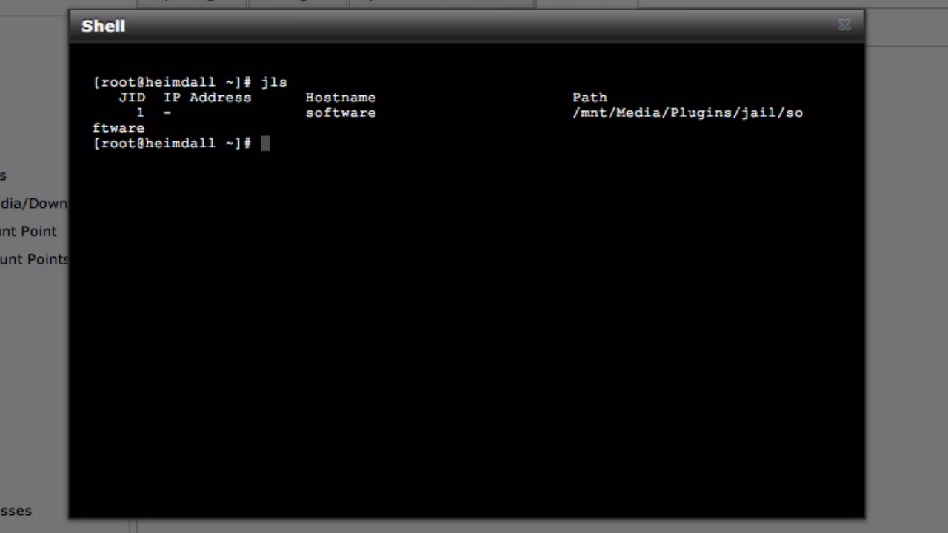
type("jexec 1")
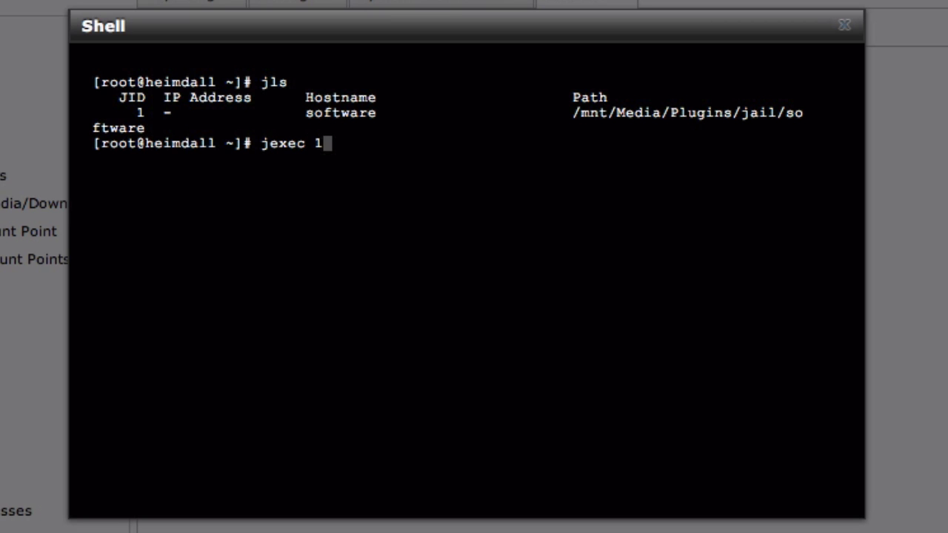
type(" tcsh")
key("Return")
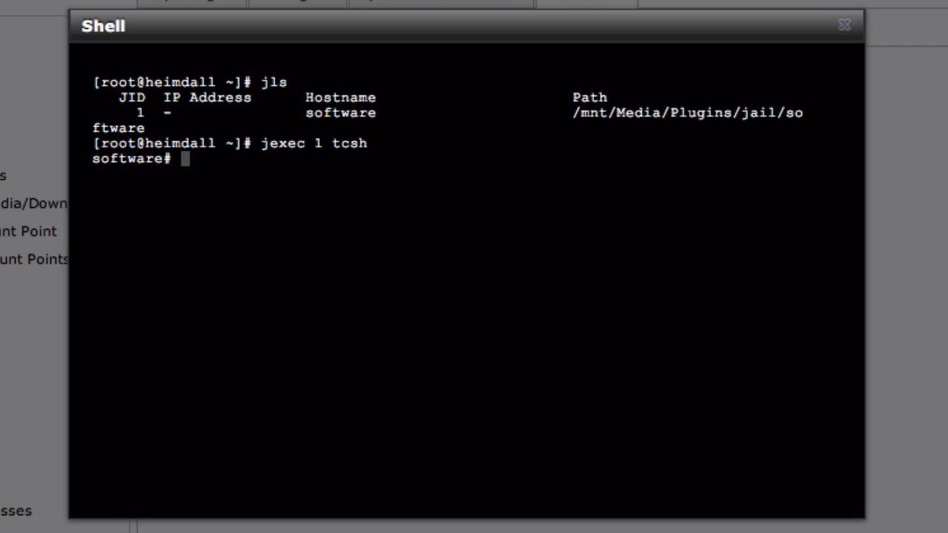
type("chown")
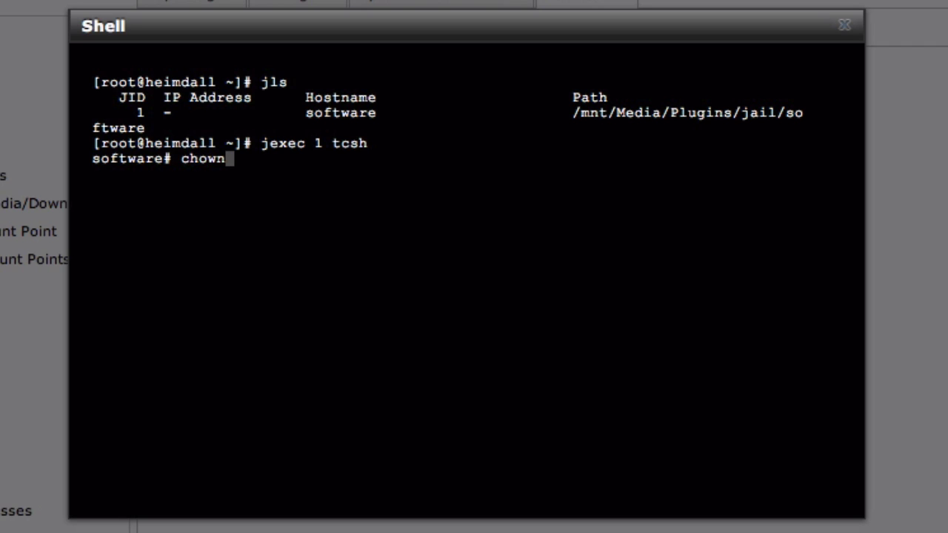
type(" 1001:trans")
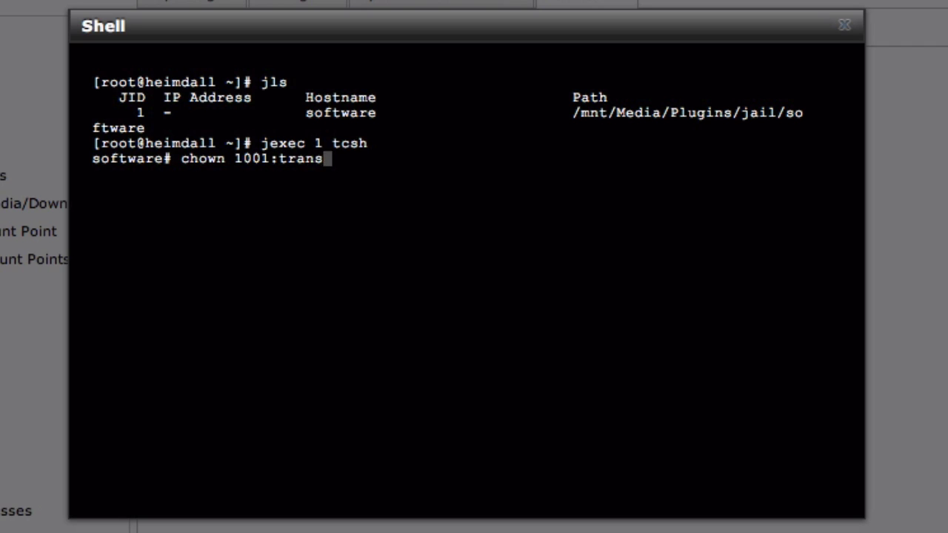
type("mission /usr/BTD")
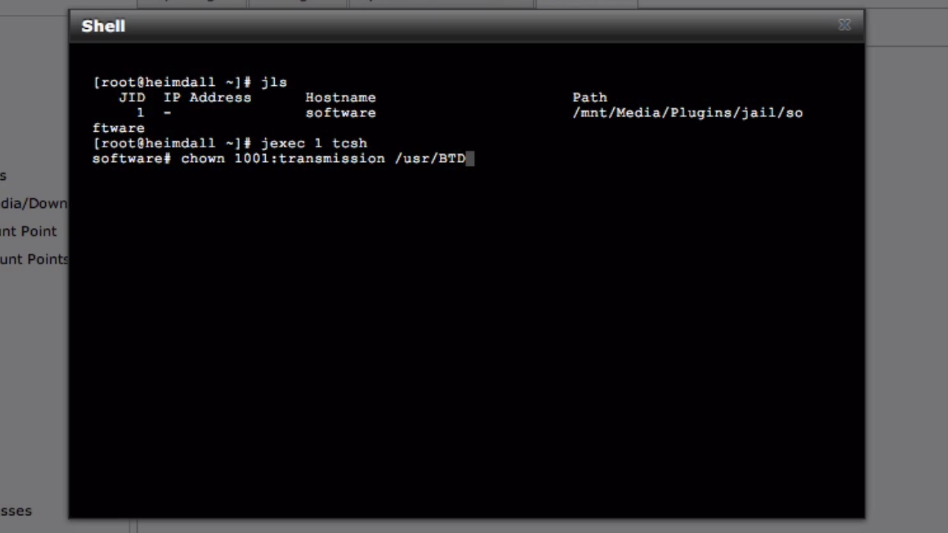
type("ownloads")
key("Left")
key("Left")
key("Left")
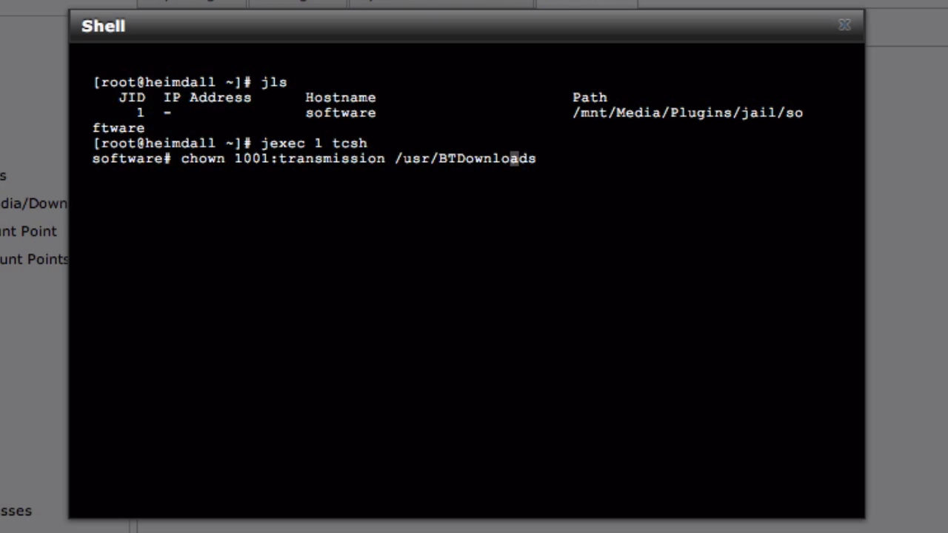
key("Left")
key("Left")
key("Left")
key("Left")
key("Left")
key("Left")
key("Left")
key("Left")
key("Left")
key("Left")
key("Left")
key("Left")
key("Left")
key("Left")
key("Left")
key("Left")
key("Left")
key("Left")
key("Left")
key("Left")
key("Left")
key("Left")
key("Left")
key("BackSpace")
type("0")
key("Return")
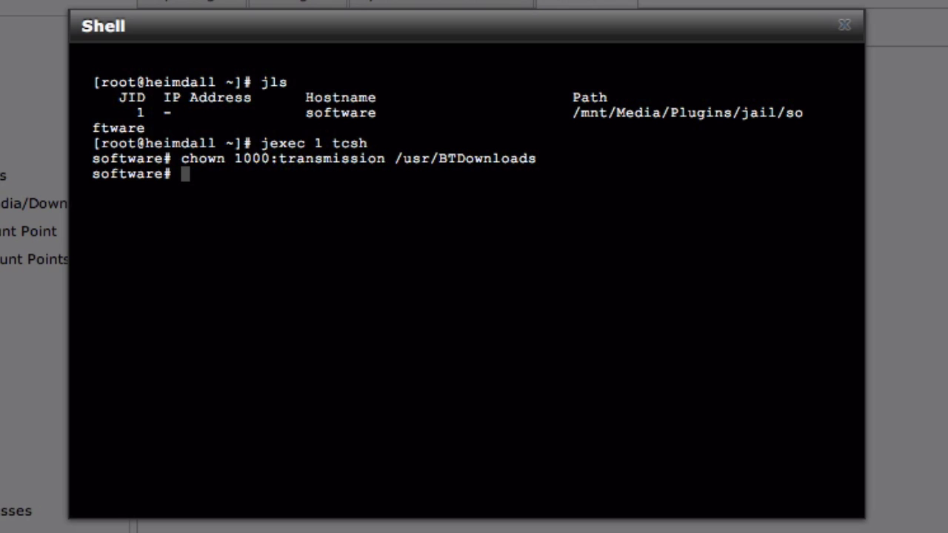
Run 'chmod 775 /usr/BTDownloads' to give the folder 775 permissions
type("chmod 77")
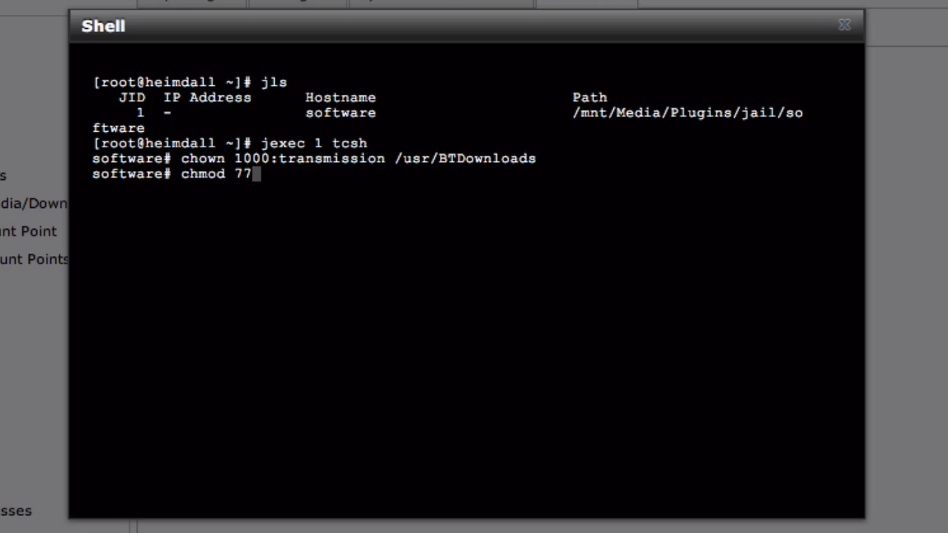
type("5 /usr/")
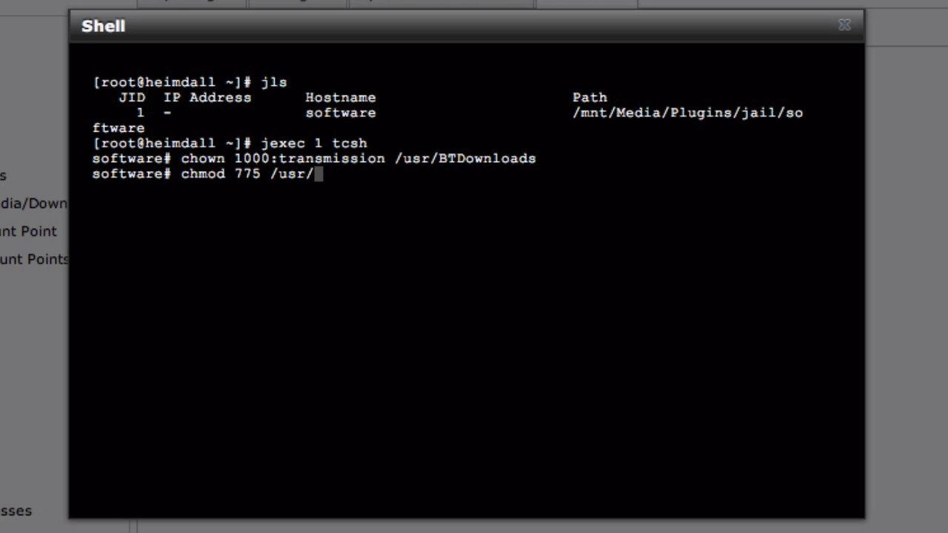
type("Tra")
key("BackSpace")
key("BackSpace")
key("BackSpace")
type("BTDownloads")
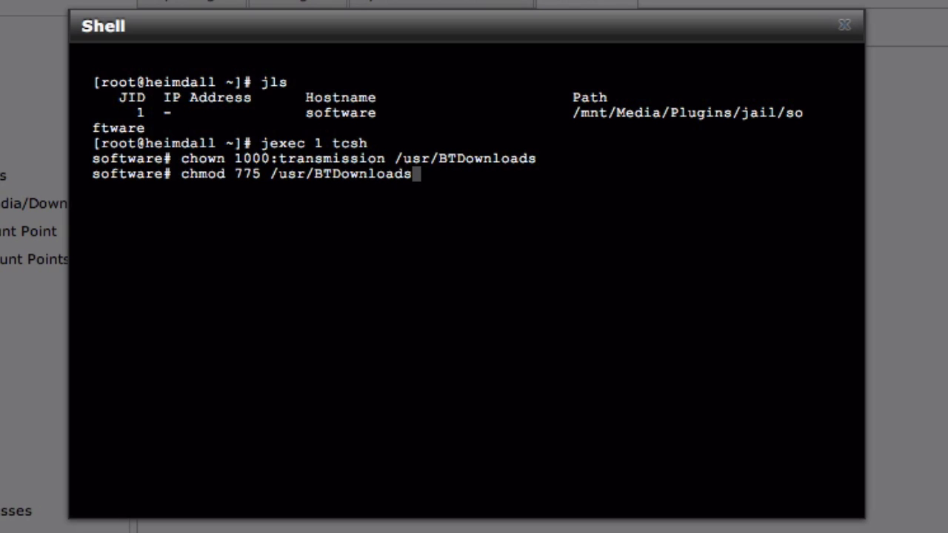
key("Return")
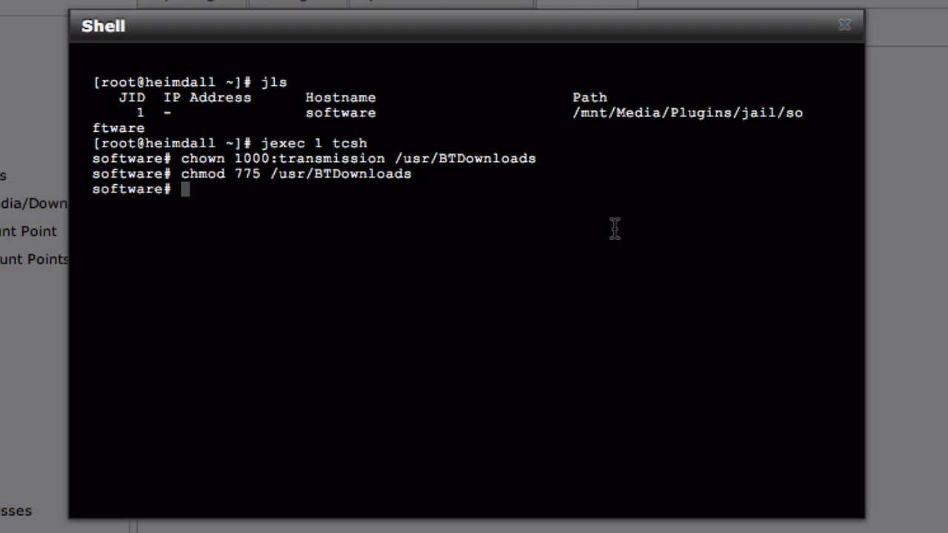
Set the Transmission plugin's download directory to /usr/BTDownloads
left_click(844, 31)
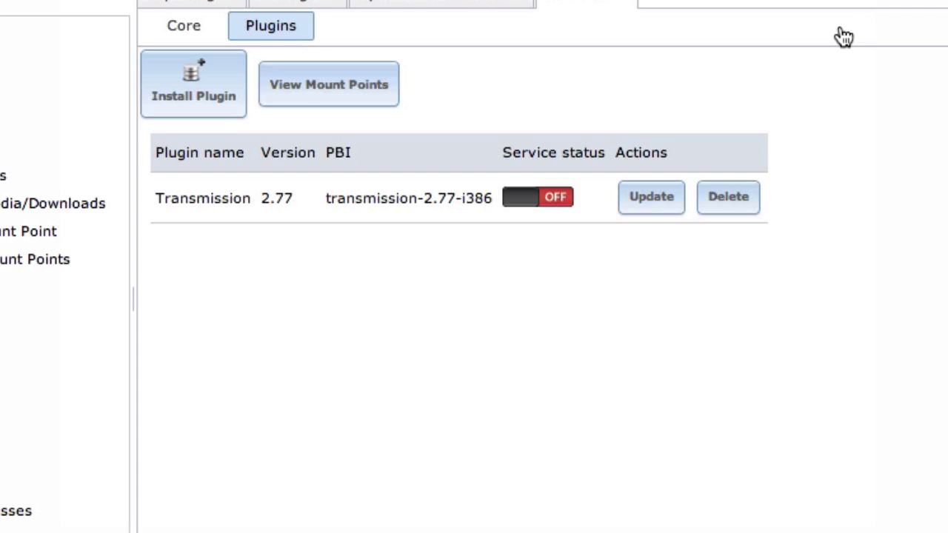
left_click(151, 311)
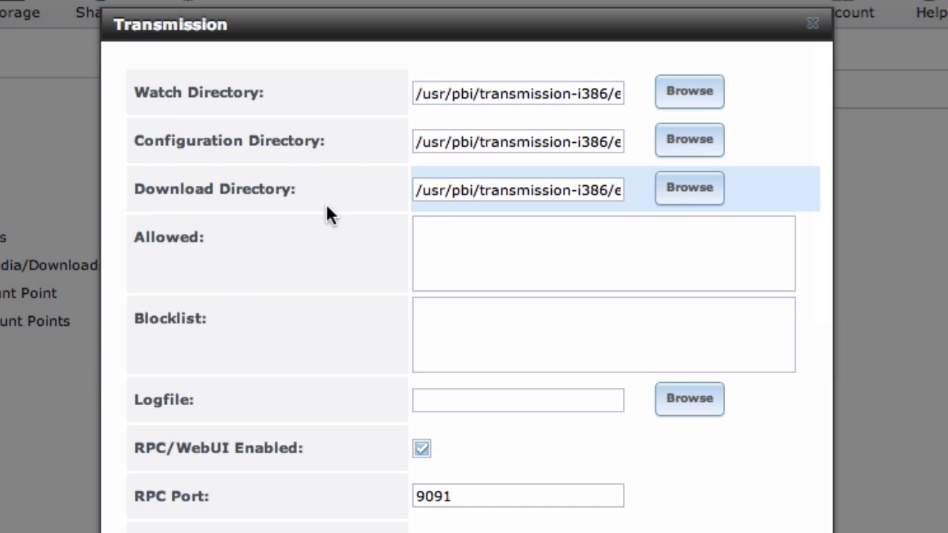
left_click(688, 199)
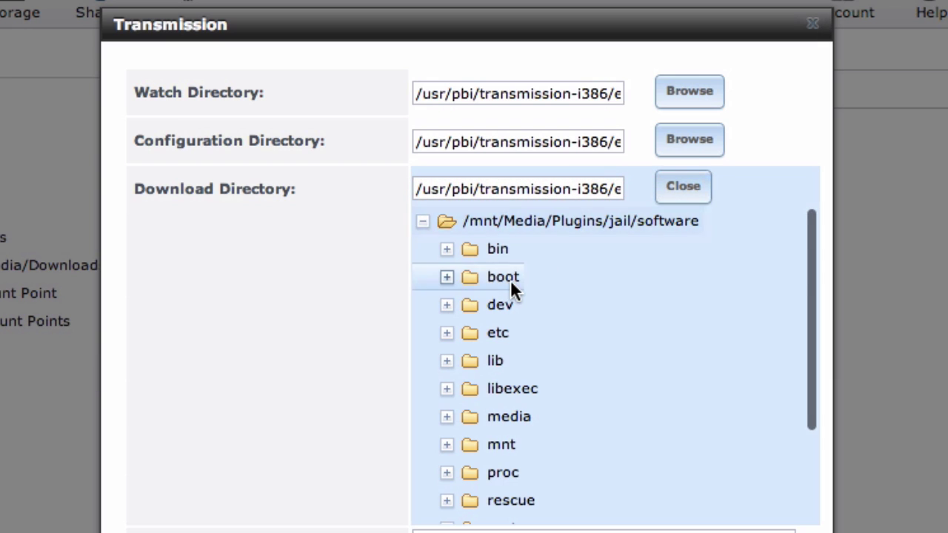
scroll(510, 281, "down", 3)
left_click(492, 507)
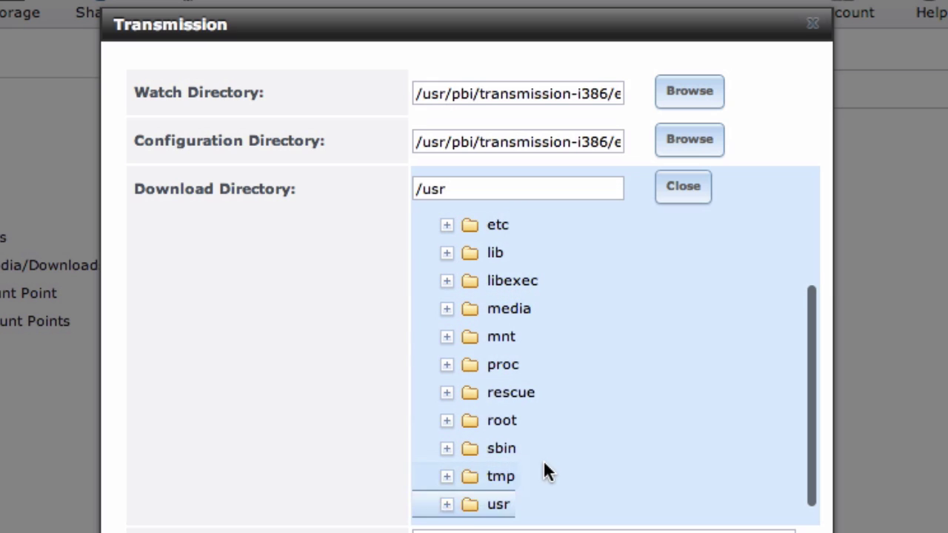
scroll(545, 463, "down", 4)
left_click(447, 351)
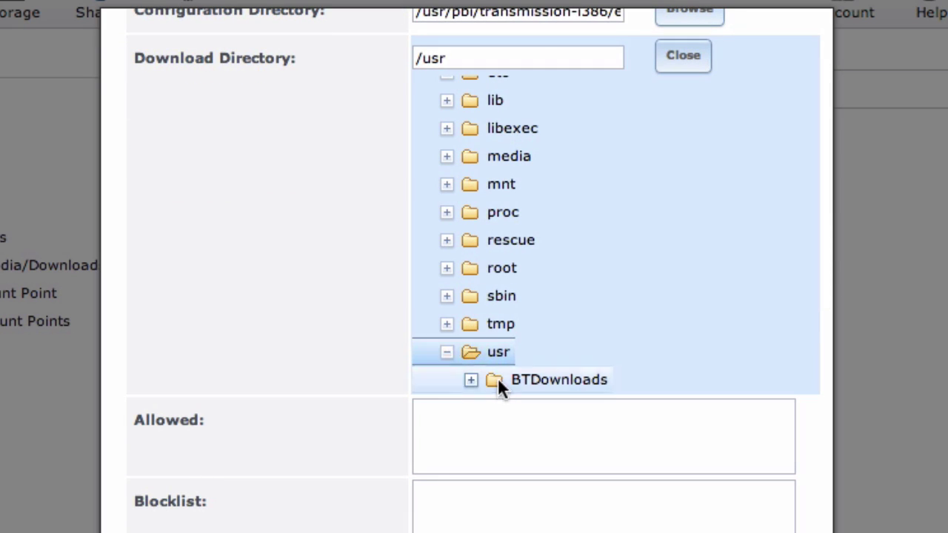
left_click(523, 380)
left_click(676, 60)
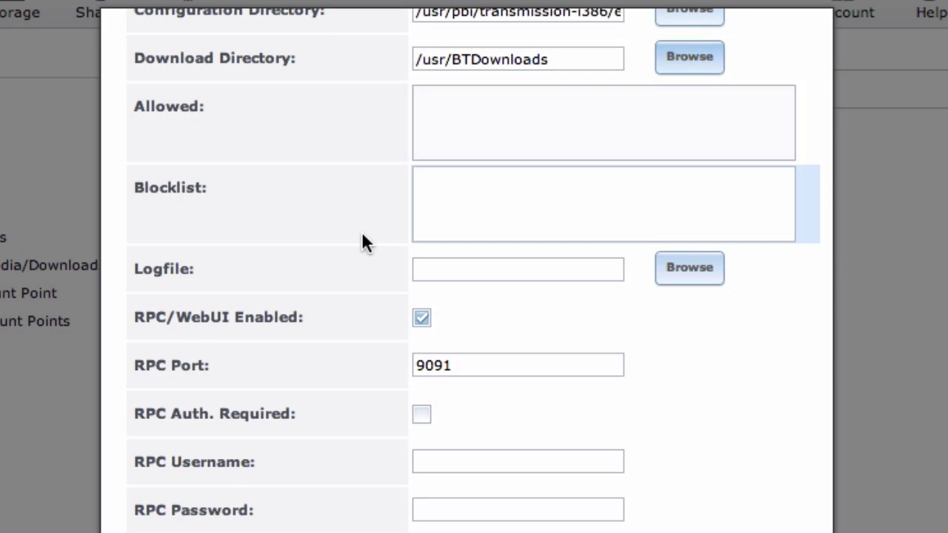
Require RPC authentication and enter the RPC username and password
scroll(362, 236, "up", 2)
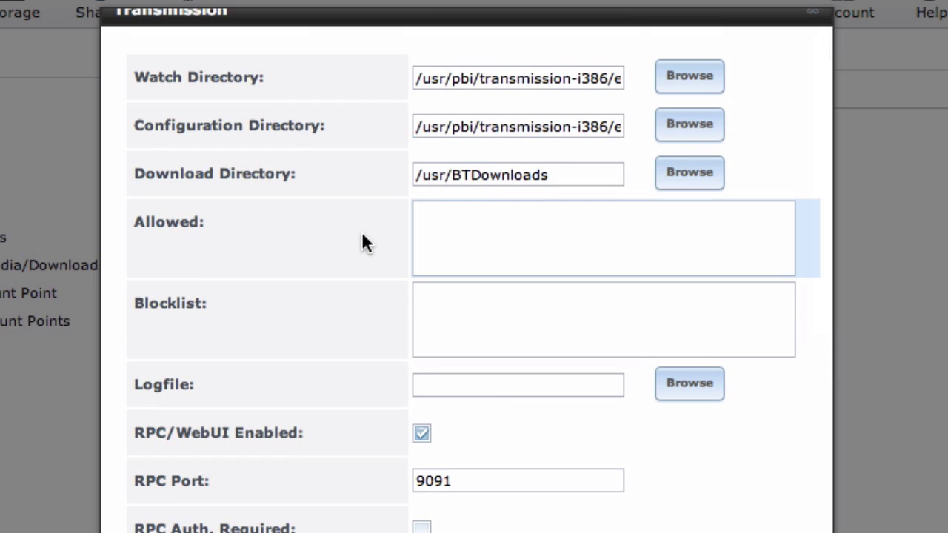
scroll(363, 241, "down", 5)
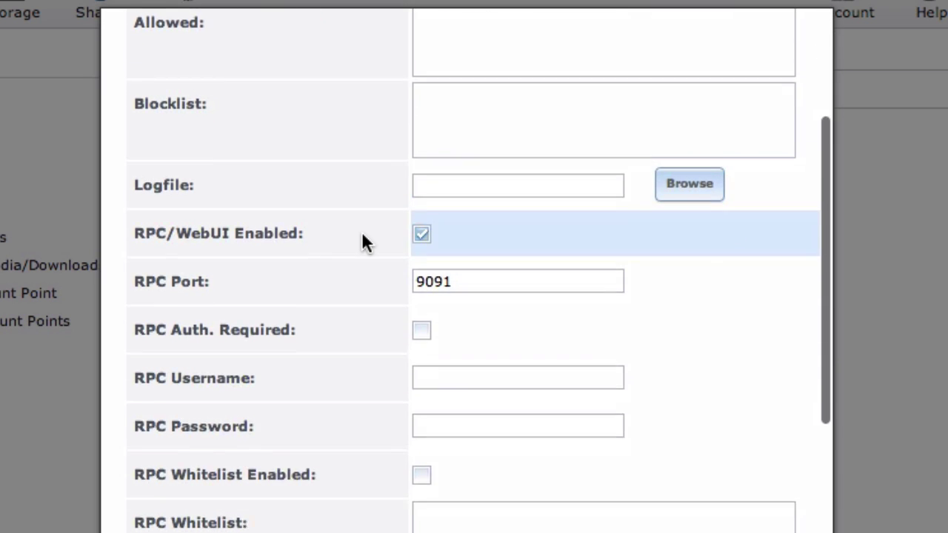
scroll(363, 241, "down", 1)
left_click(420, 284)
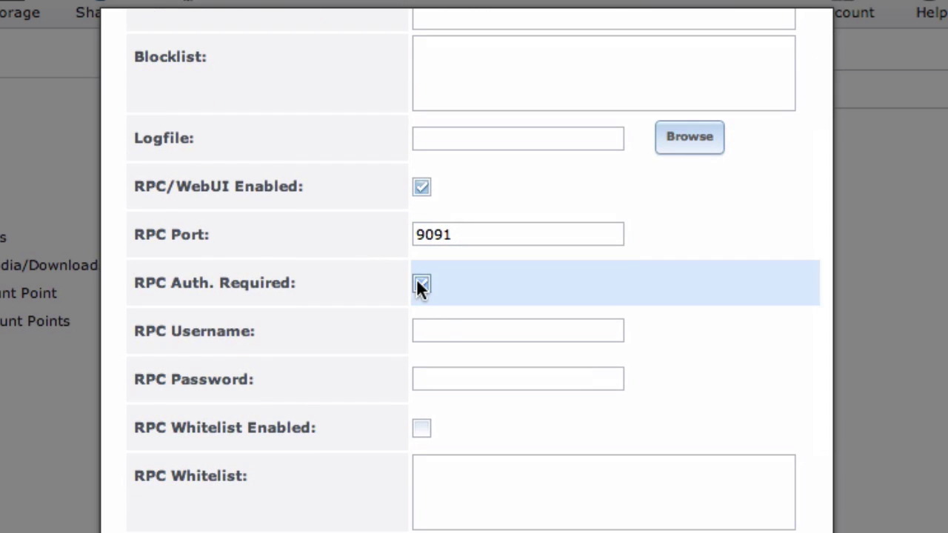
left_click(447, 328)
type("whitsongordon")
key("Tab")
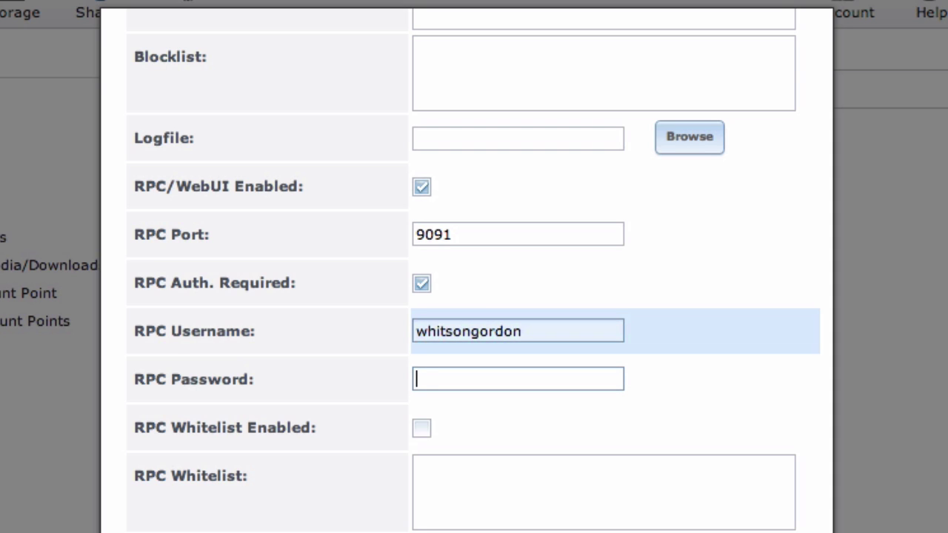
type("•••••••••••••••••••••••")
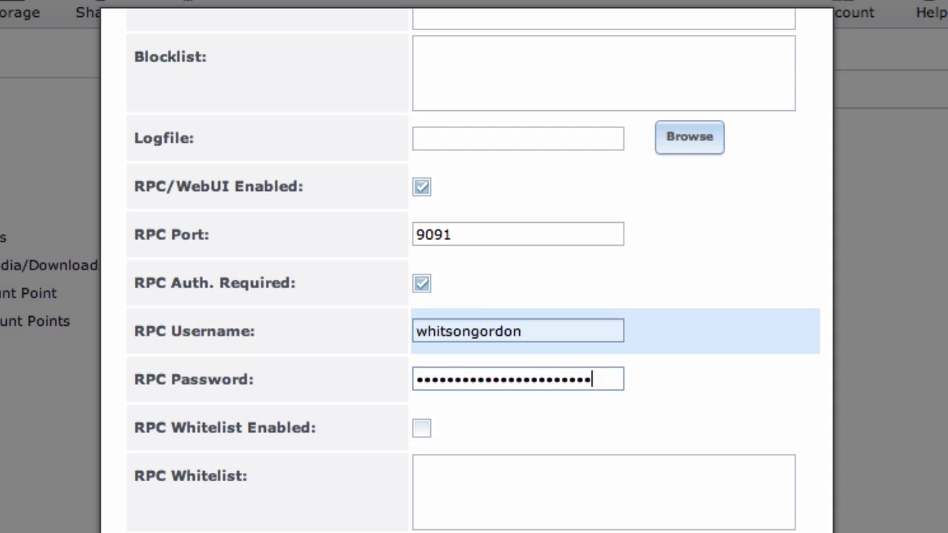
type("•••••")
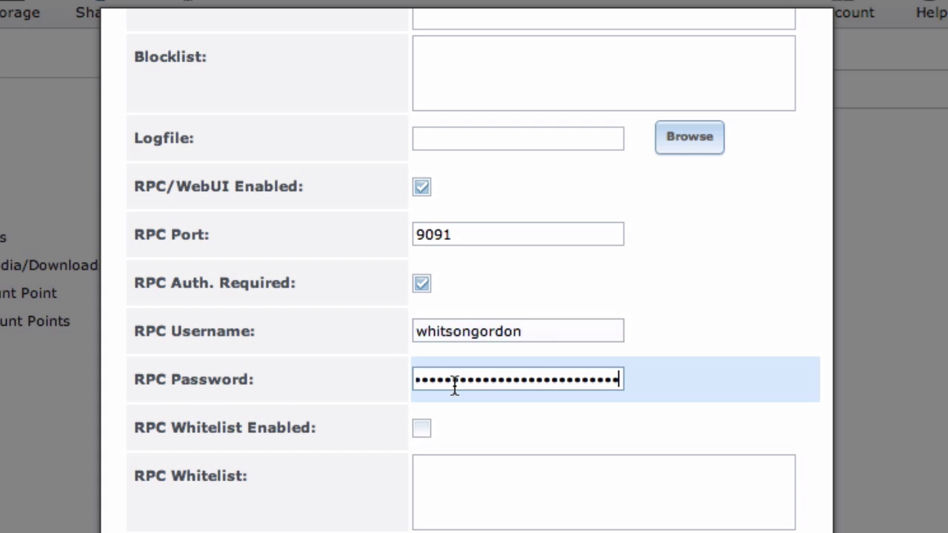
Set Encryption to Require encrypted, save the settings, and turn the Transmission service on
scroll(454, 388, "down", 4)
scroll(455, 385, "down", 5)
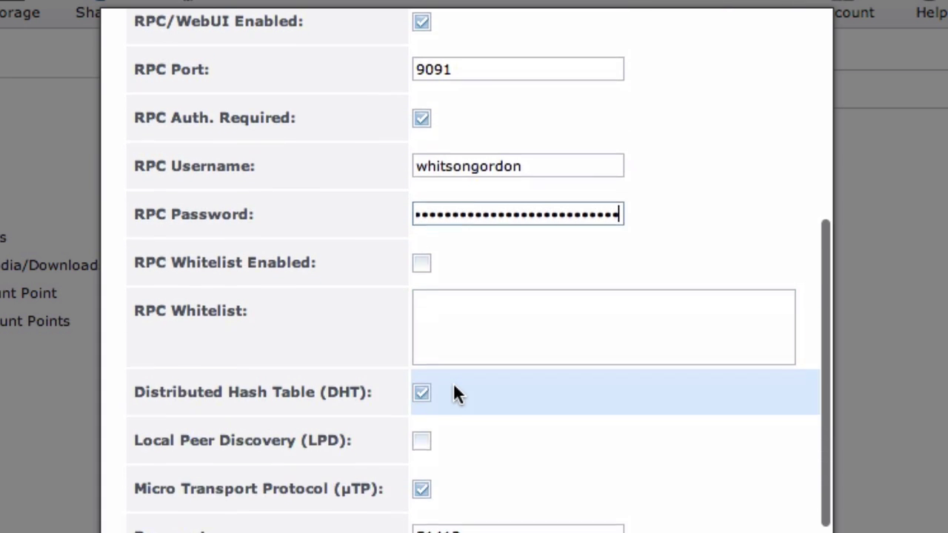
scroll(454, 386, "down", 3)
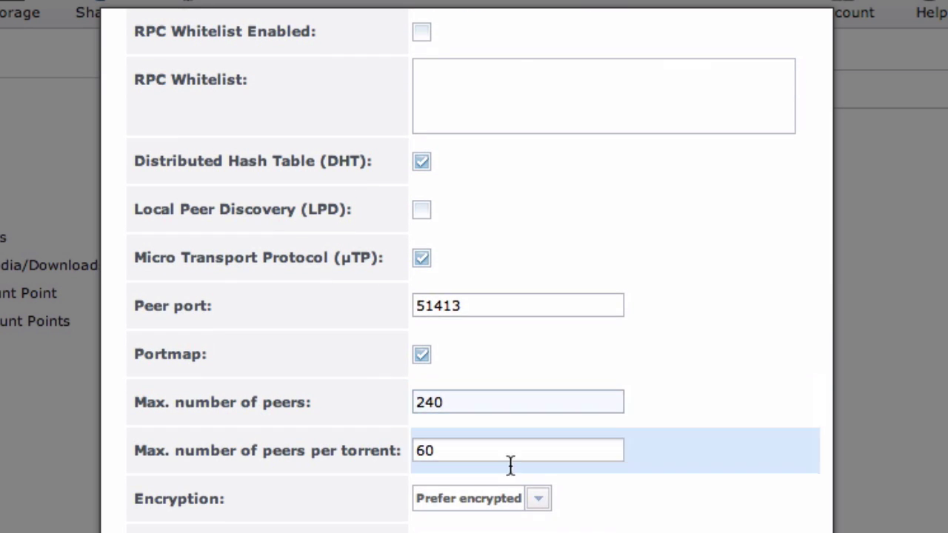
left_click(541, 500)
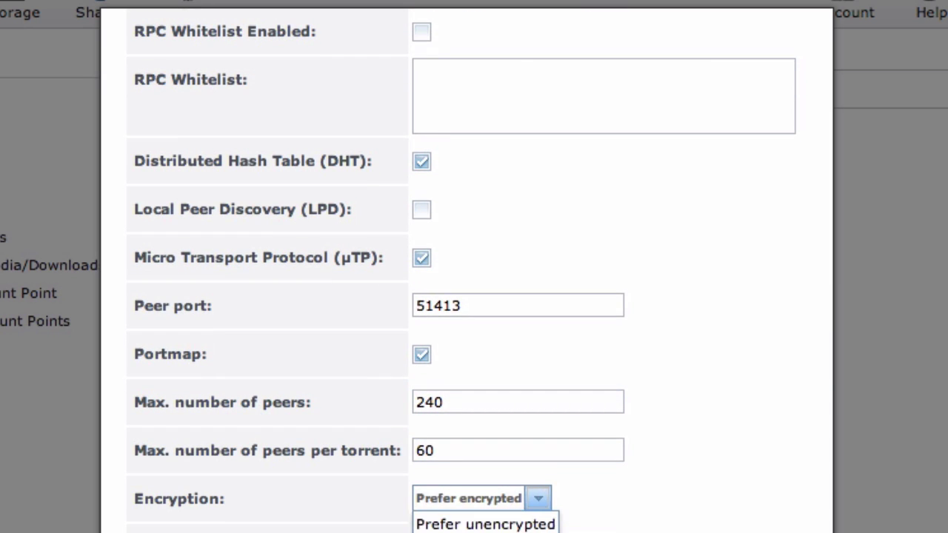
key("Down")
key("Return")
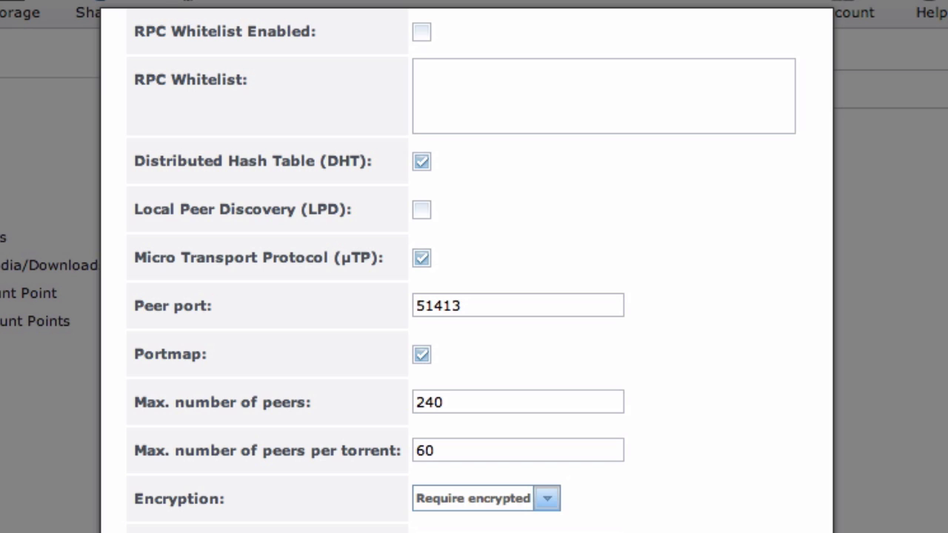
key("Return")
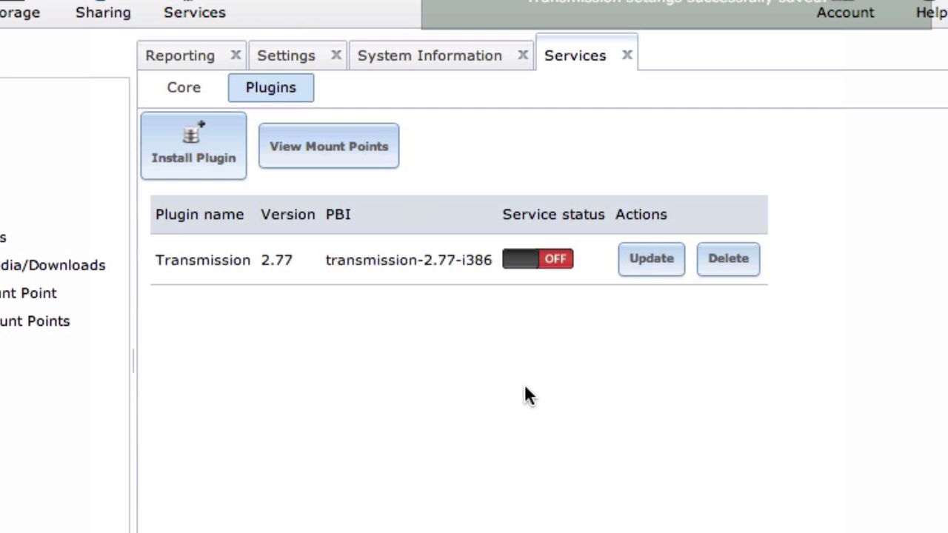
left_click(549, 271)
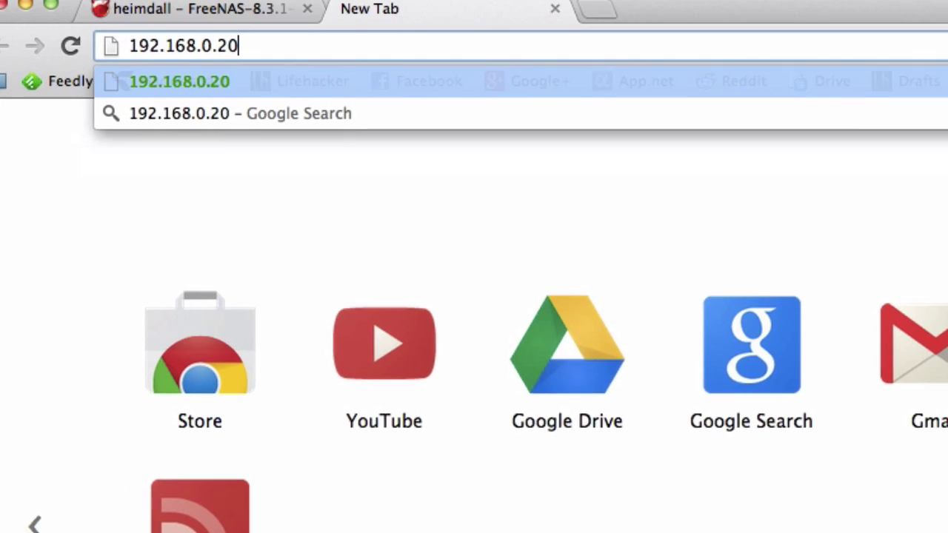
Load 192.168.0.20:9091 and log in with the RPC username and password
type(":9091")
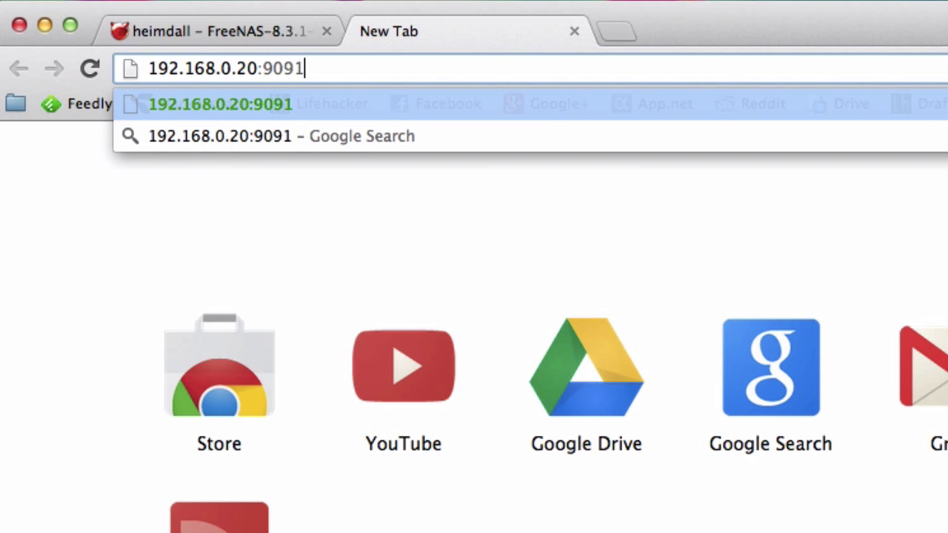
key("Return")
type("whitsongordon")
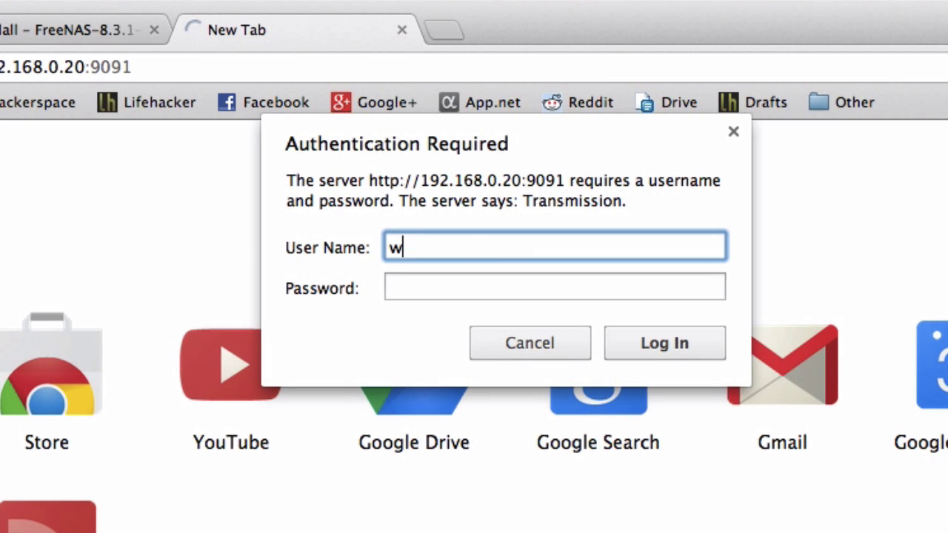
key("Tab")
type("•••••••••••••••••••")
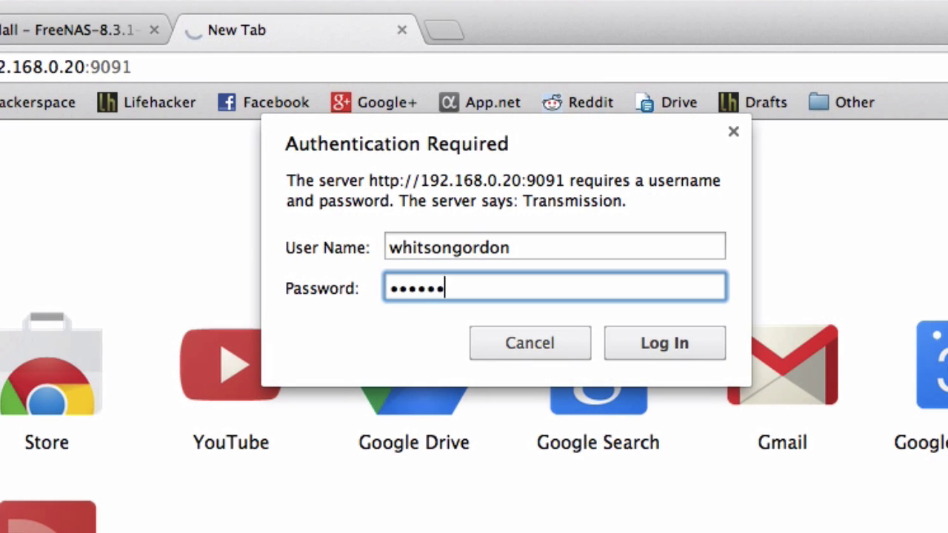
type("••••••••••")
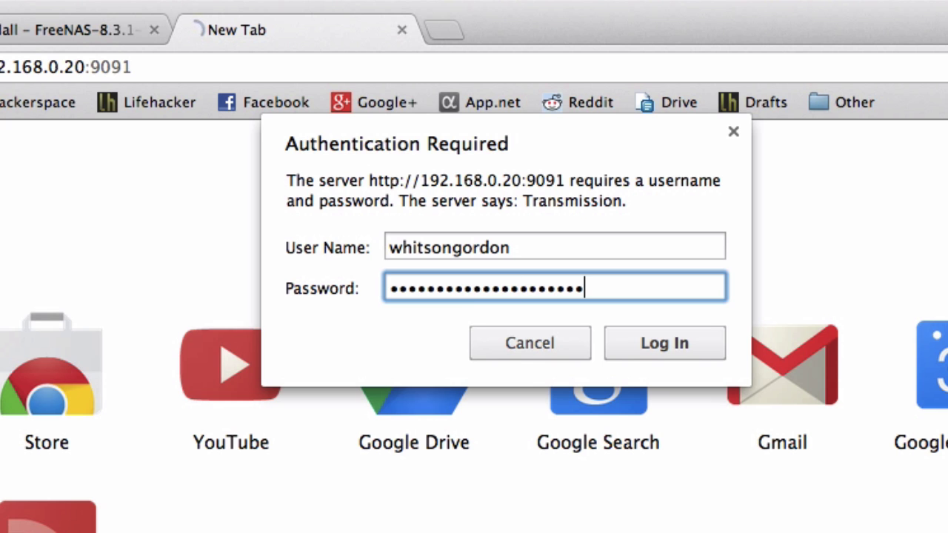
key("Return")
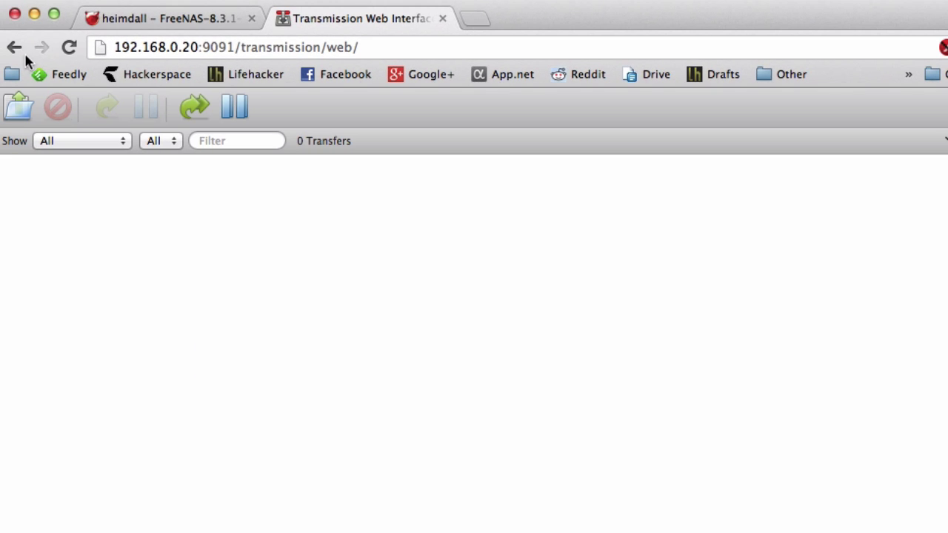
Upload the Ubuntu 13.04 desktop torrent to start downloading, then return to FreeNAS's Plugins page
left_click(16, 110)
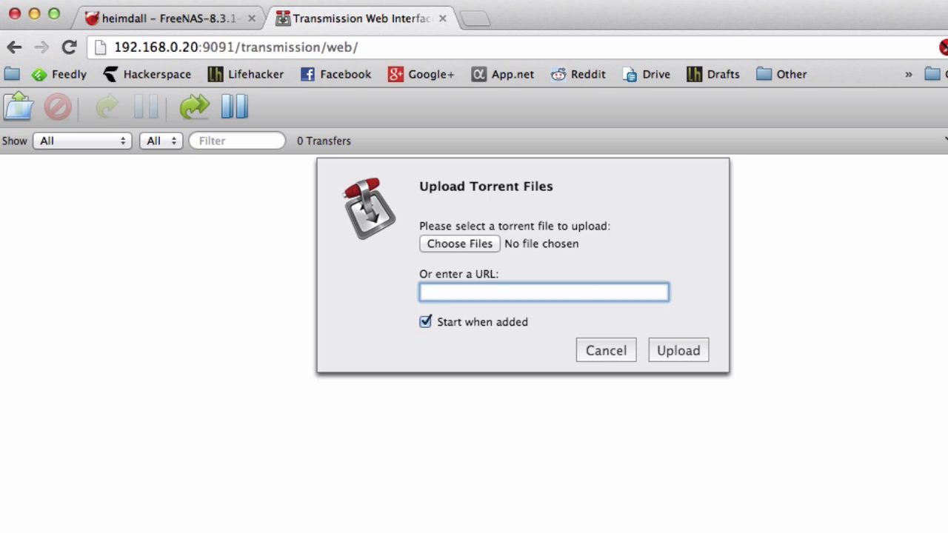
left_click_drag(770, 348, 478, 245)
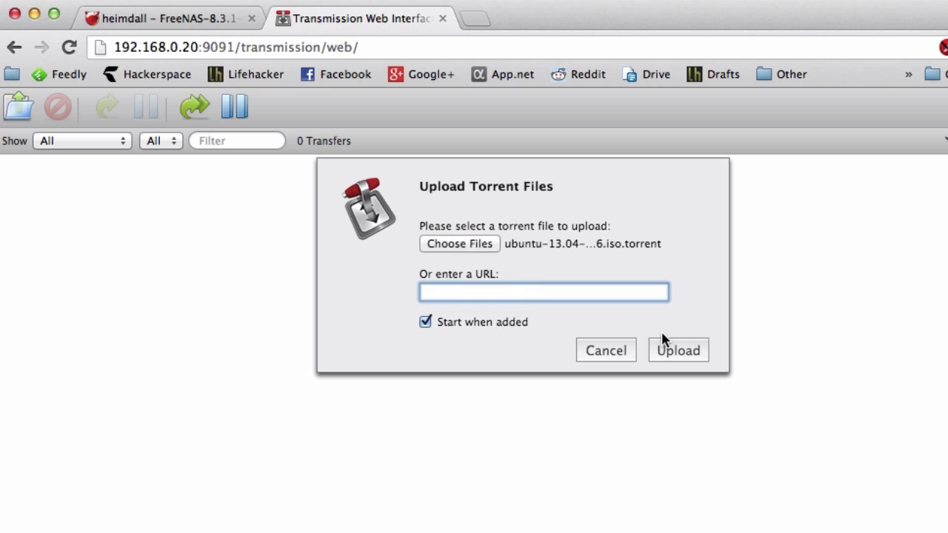
left_click(674, 351)
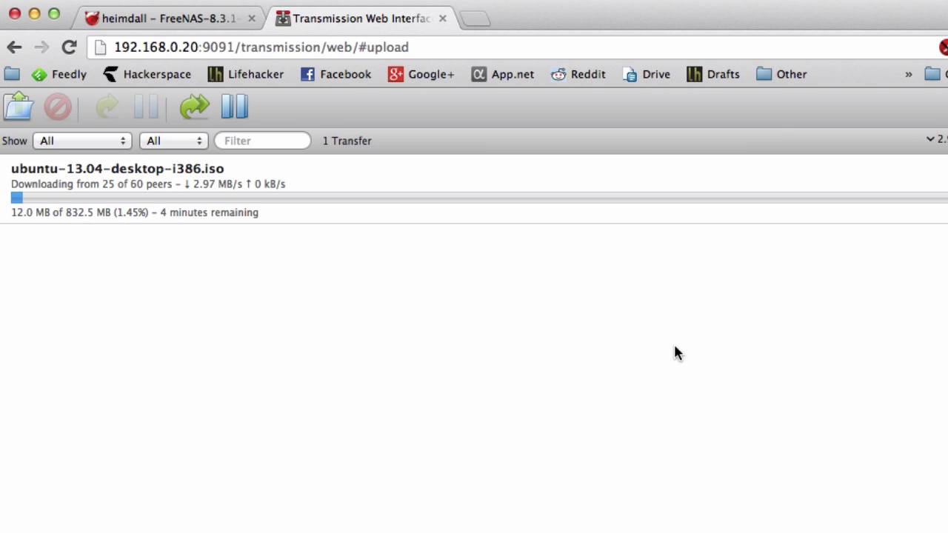
left_click(211, 22)
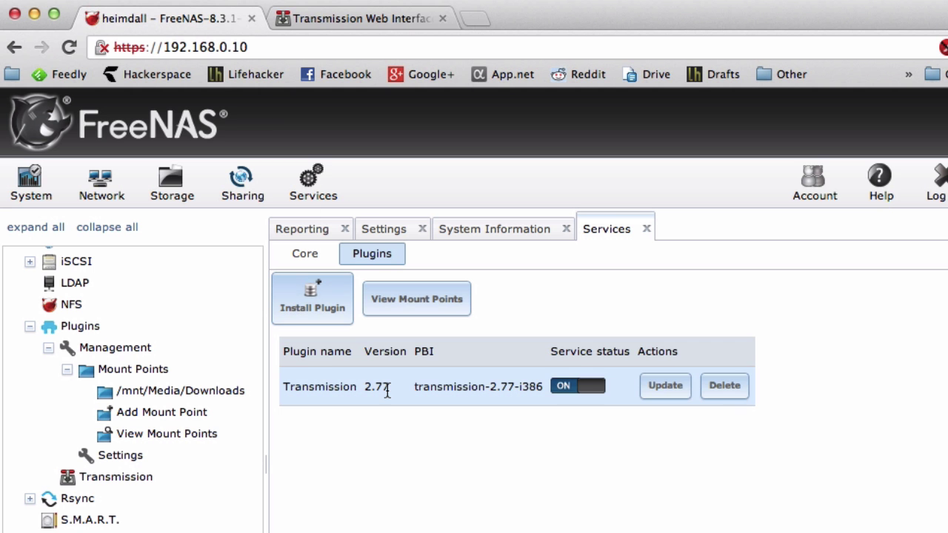
left_click(328, 307)
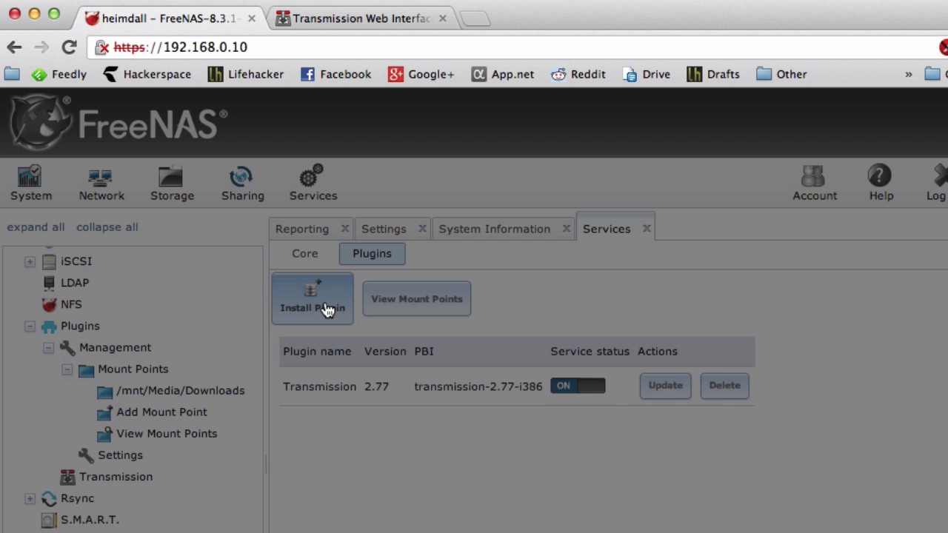